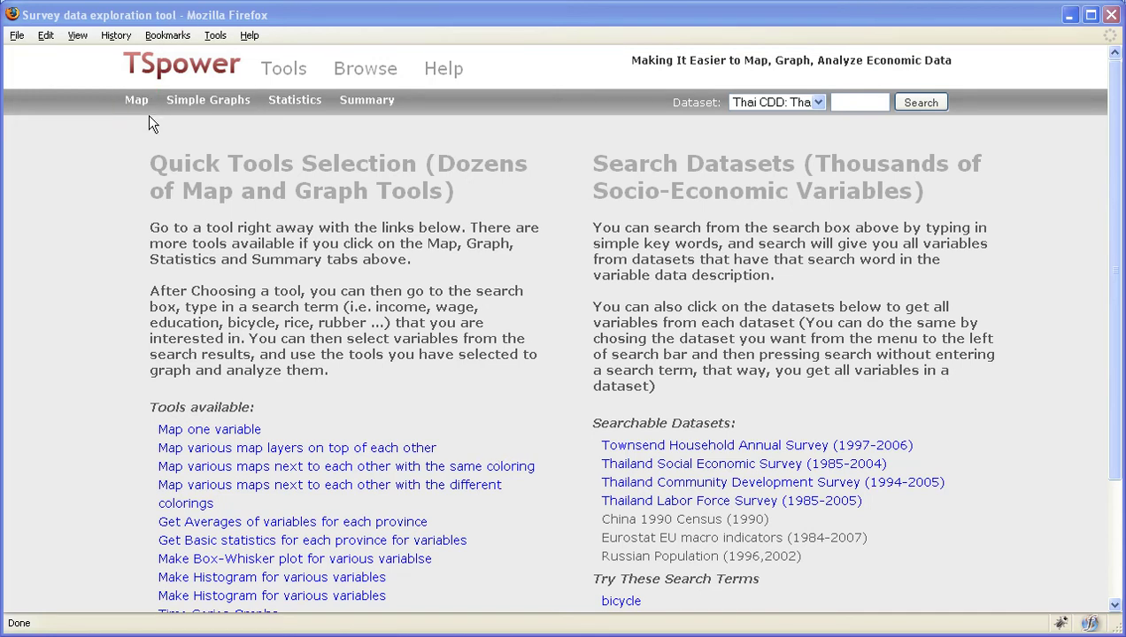
- Choose the Single Map tool for mapping one variable
mouse_move(296, 99)
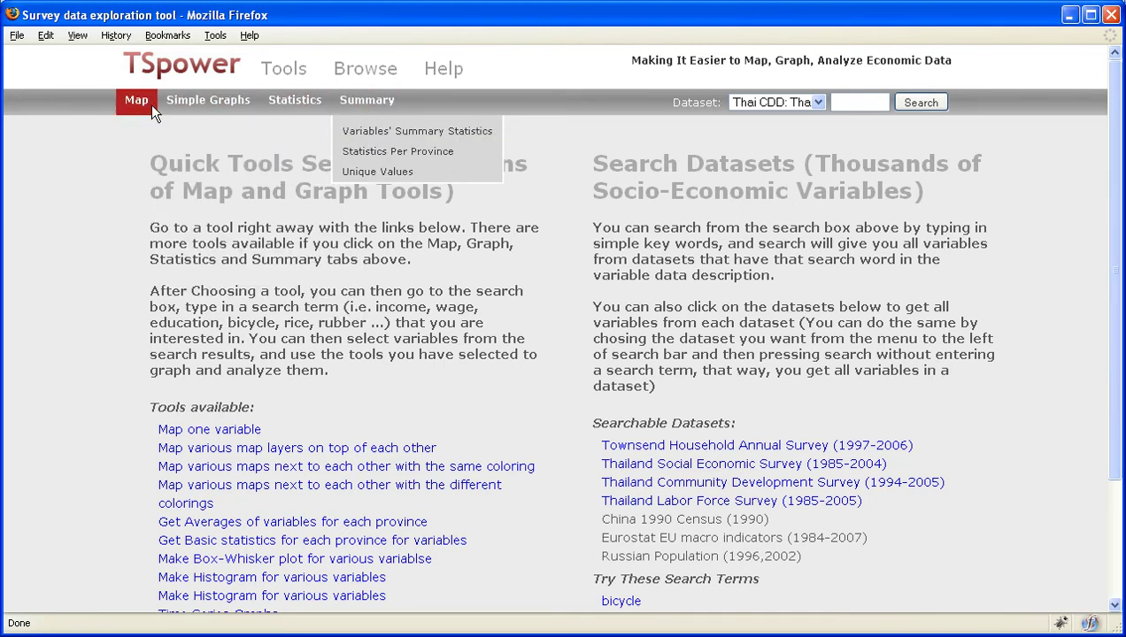
mouse_move(148, 112)
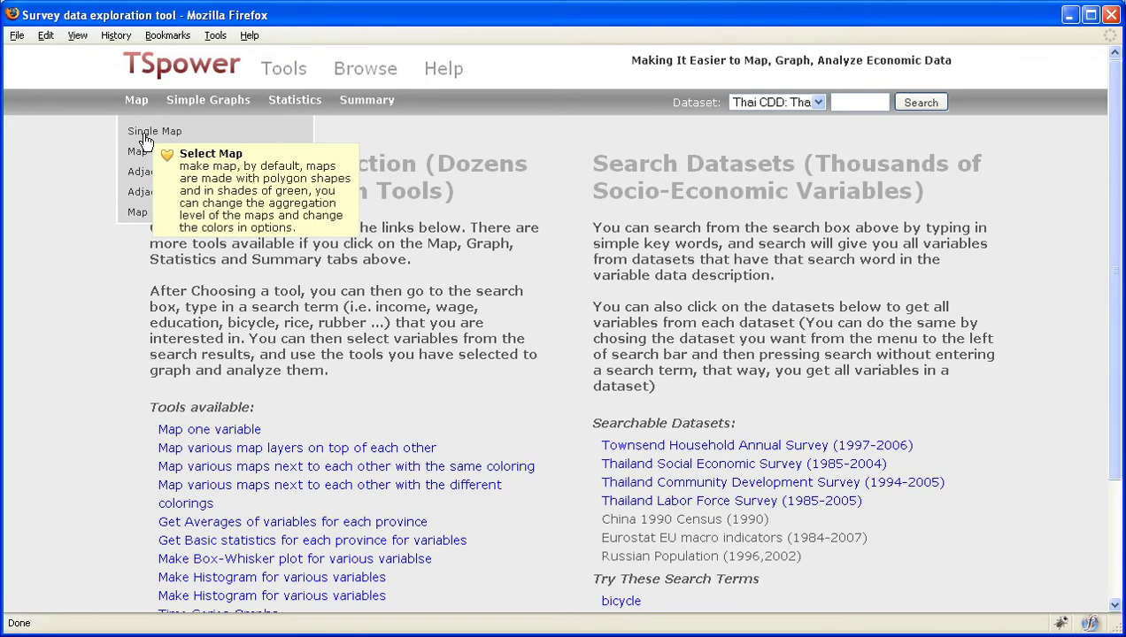
click(145, 132)
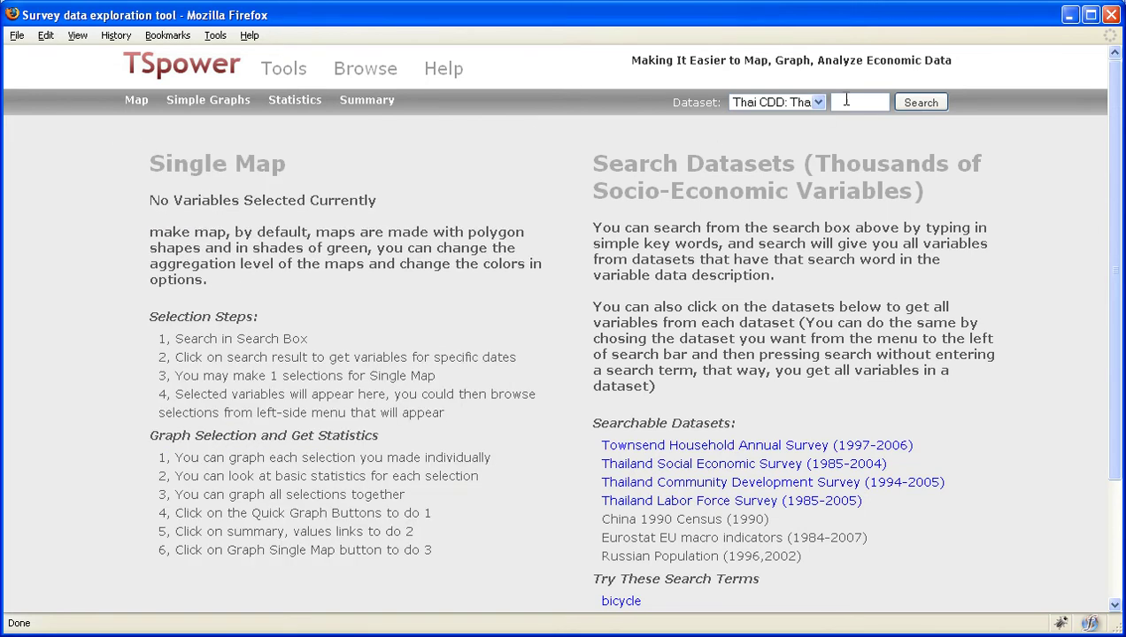
- Read the Single Map description and its instructions for selecting and graphing variables
triple_click(253, 245)
double_click(214, 170)
click(214, 173)
triple_click(236, 250)
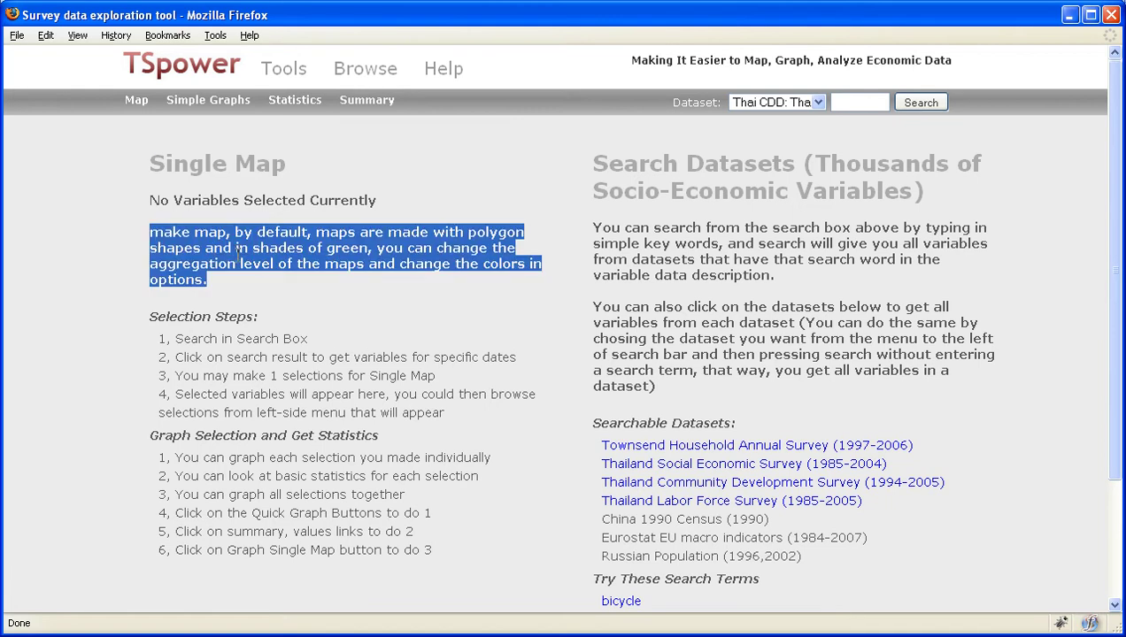
triple_click(214, 249)
drag(188, 299, 150, 316)
click(456, 557)
click(191, 200)
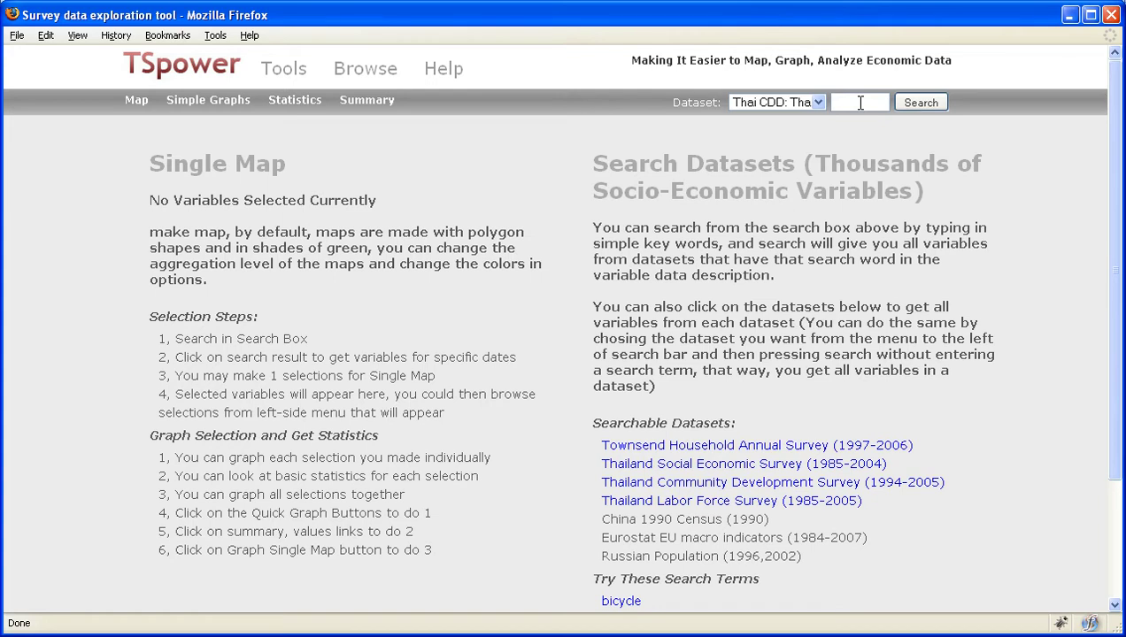
- Search for "number of bicycles" with the Thai CDD community development surveys as the dataset
click(859, 102)
text(number of bicycles)
key(Return)
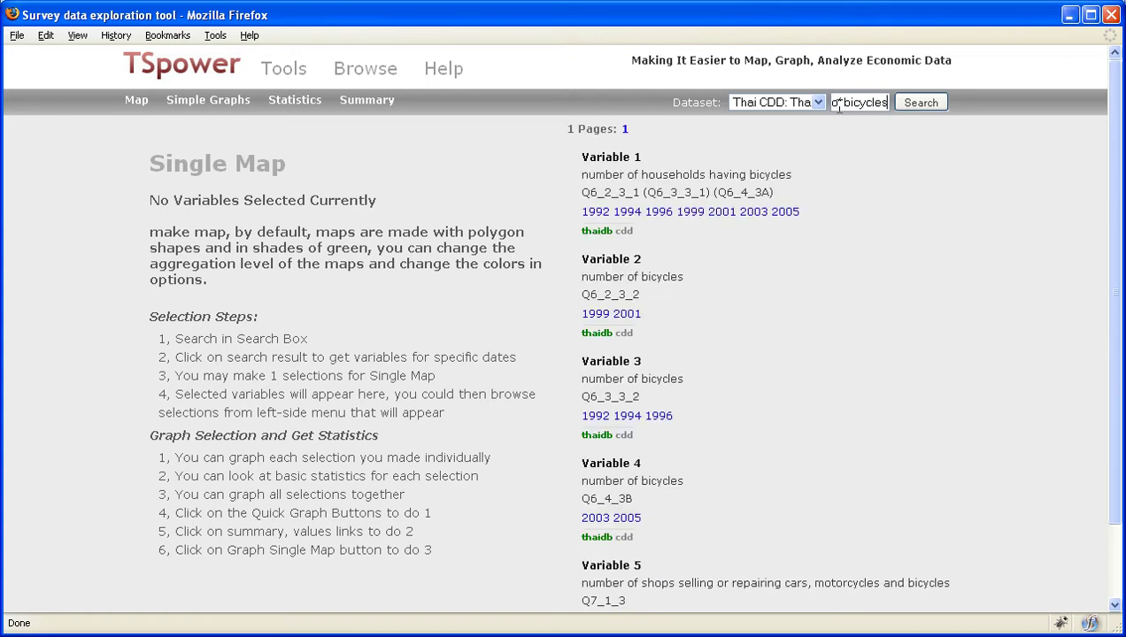
click(809, 102)
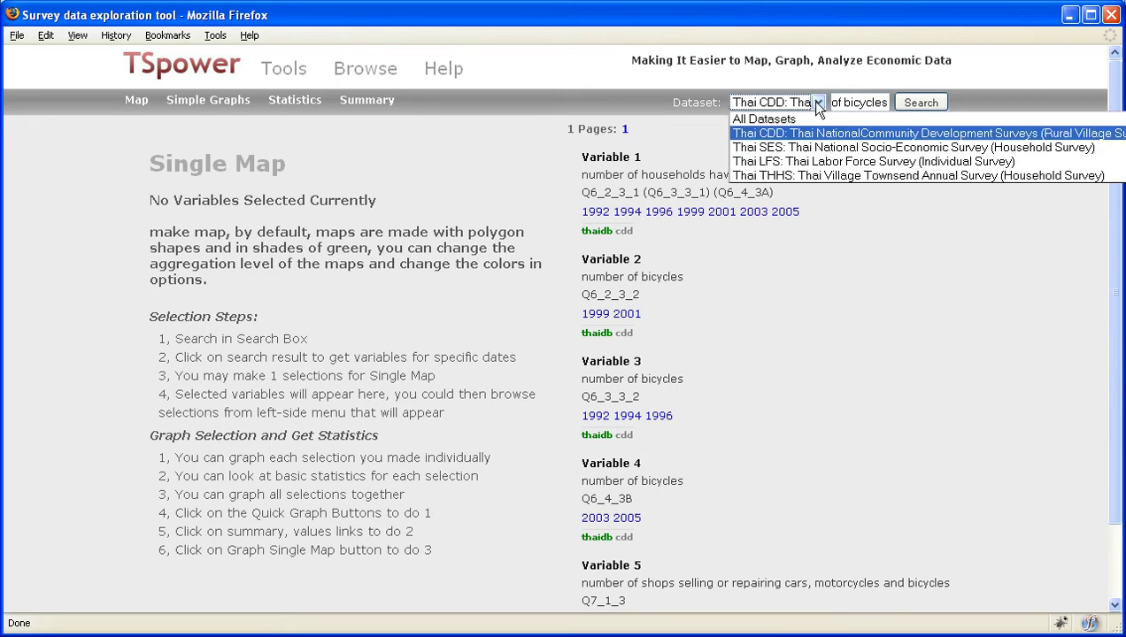
click(848, 135)
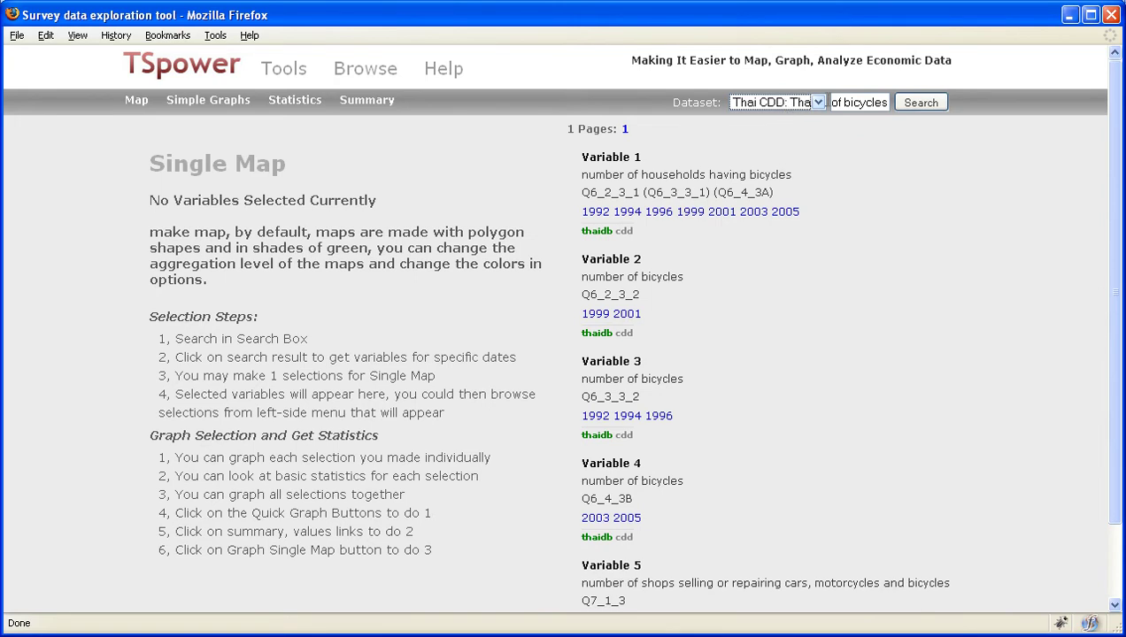
click(802, 107)
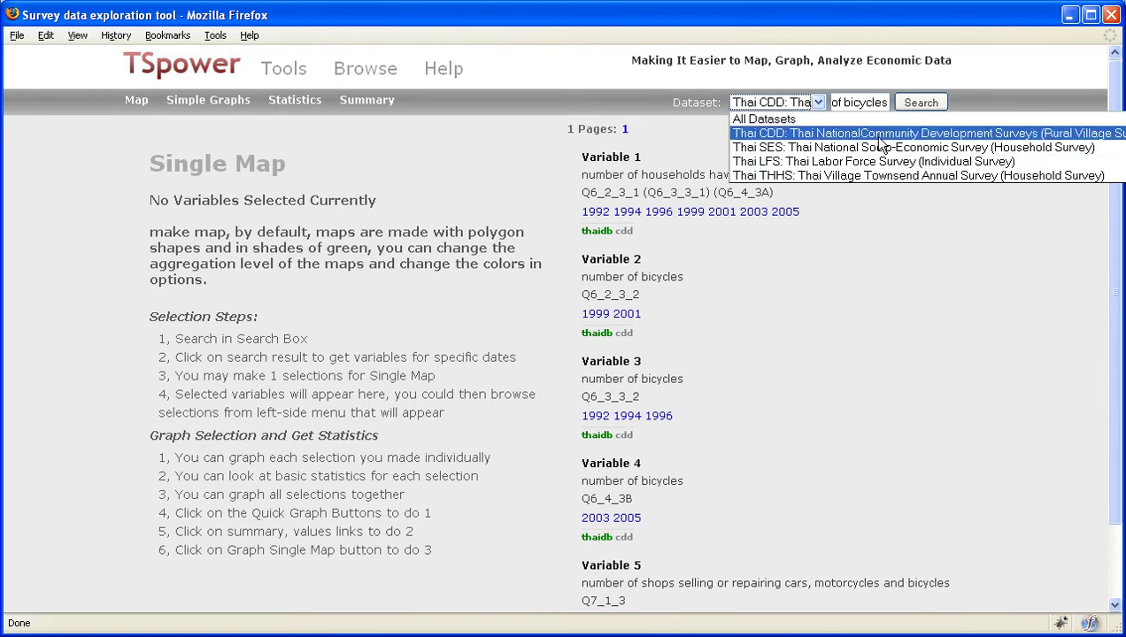
click(847, 132)
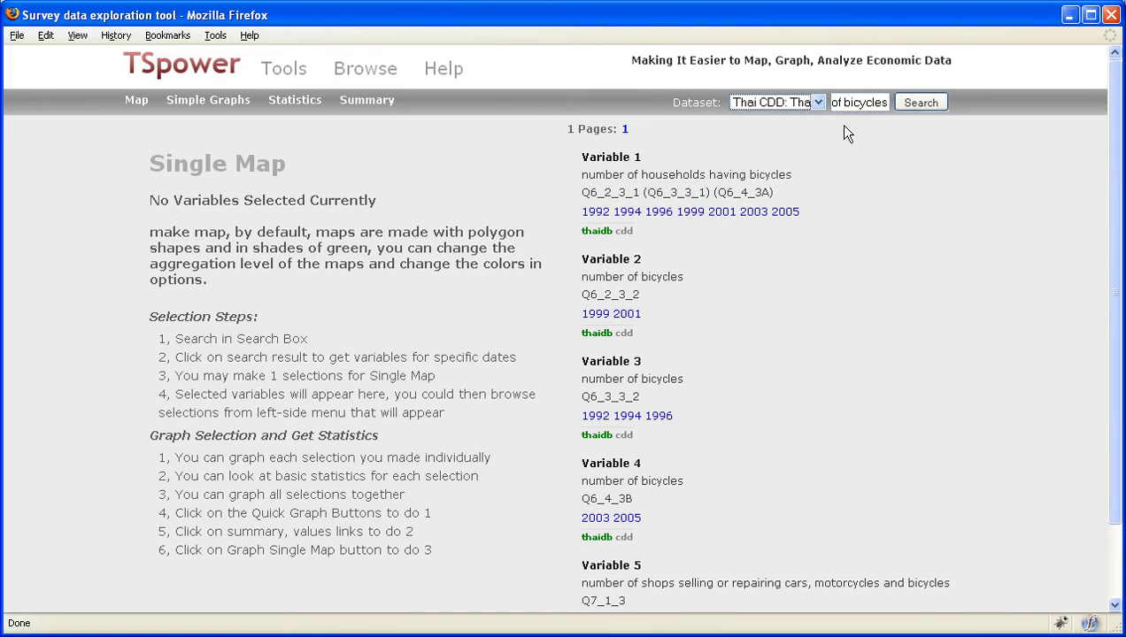
- Examine the "number of households having bicycles" search result and the years it is available for
triple_click(592, 174)
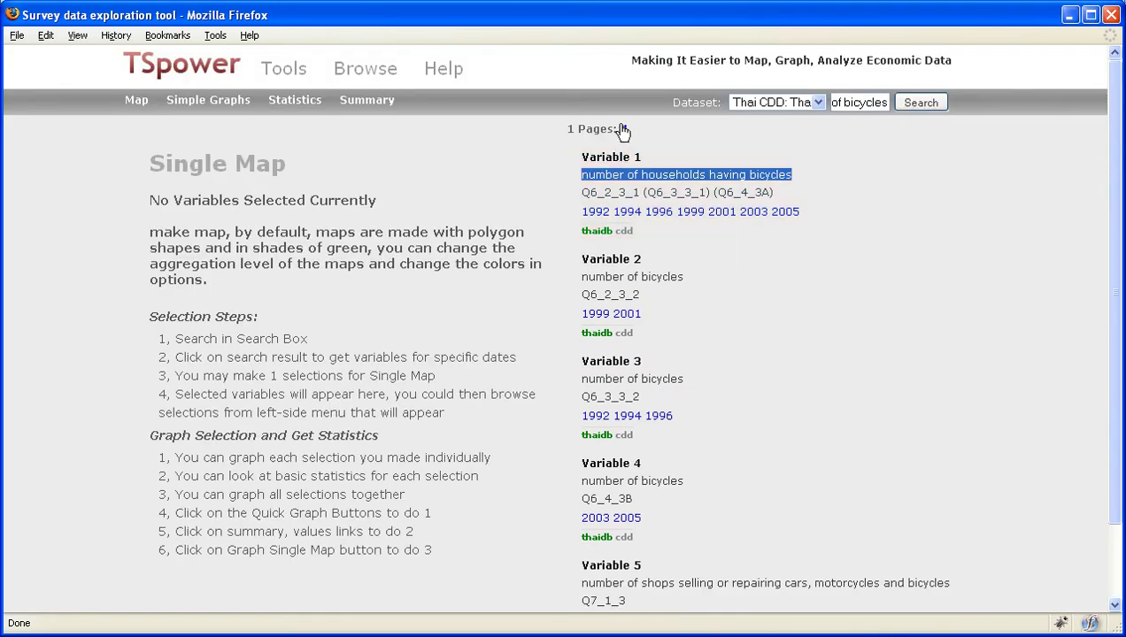
double_click(598, 177)
click(598, 177)
triple_click(599, 177)
double_click(599, 177)
drag(599, 176, 823, 219)
click(792, 177)
click(563, 194)
click(823, 219)
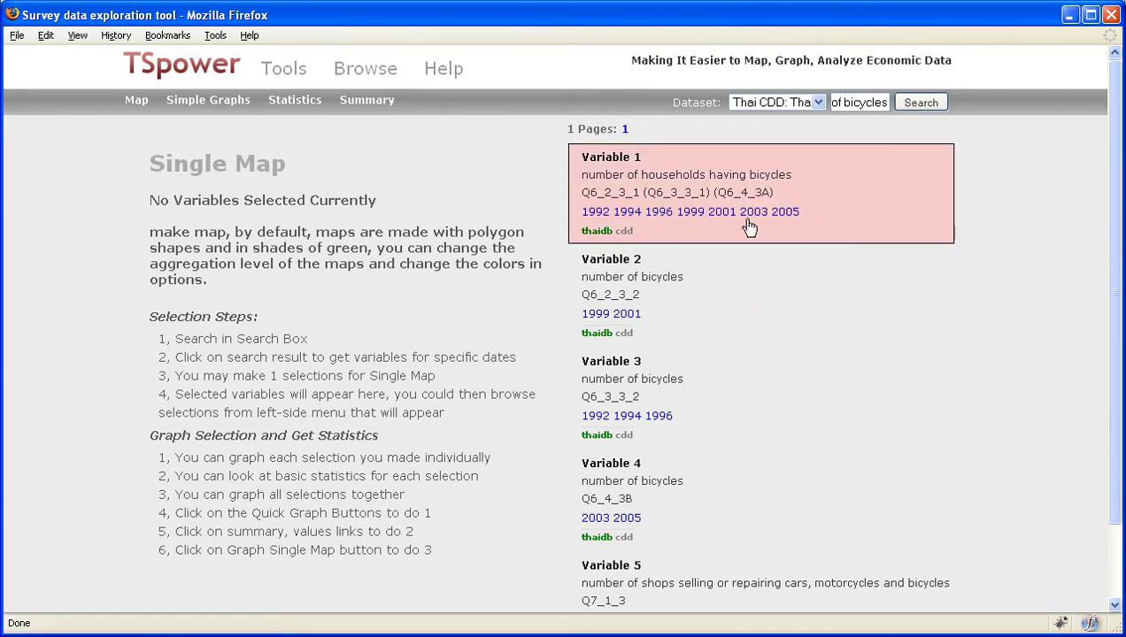
- Select the 1999 data for number of households having bicycles and graph it as a single map
click(690, 220)
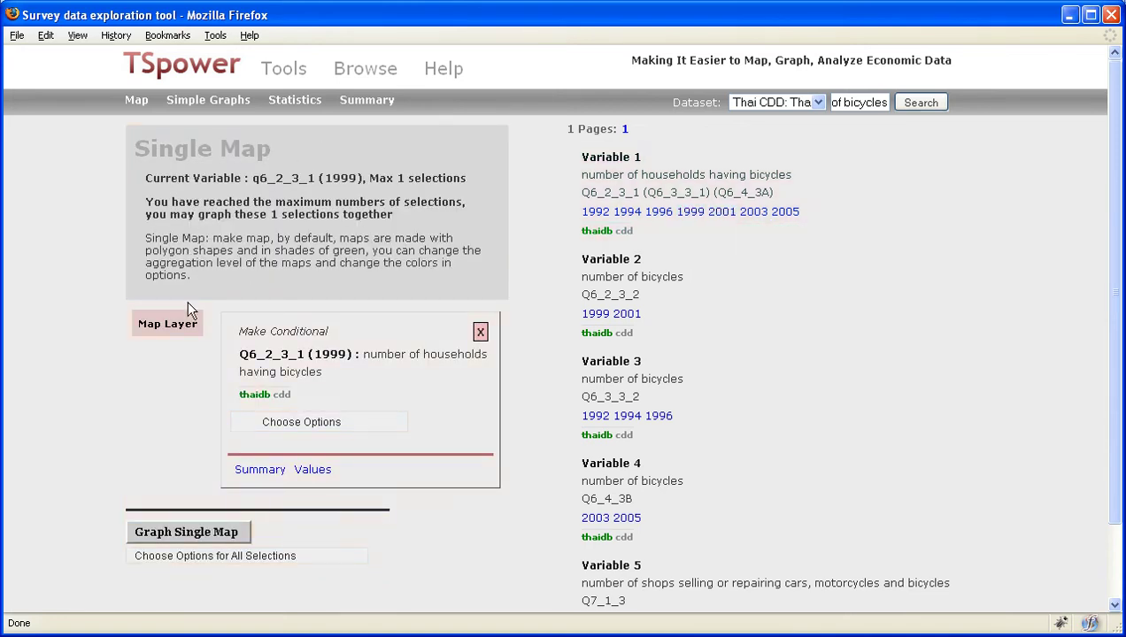
click(148, 531)
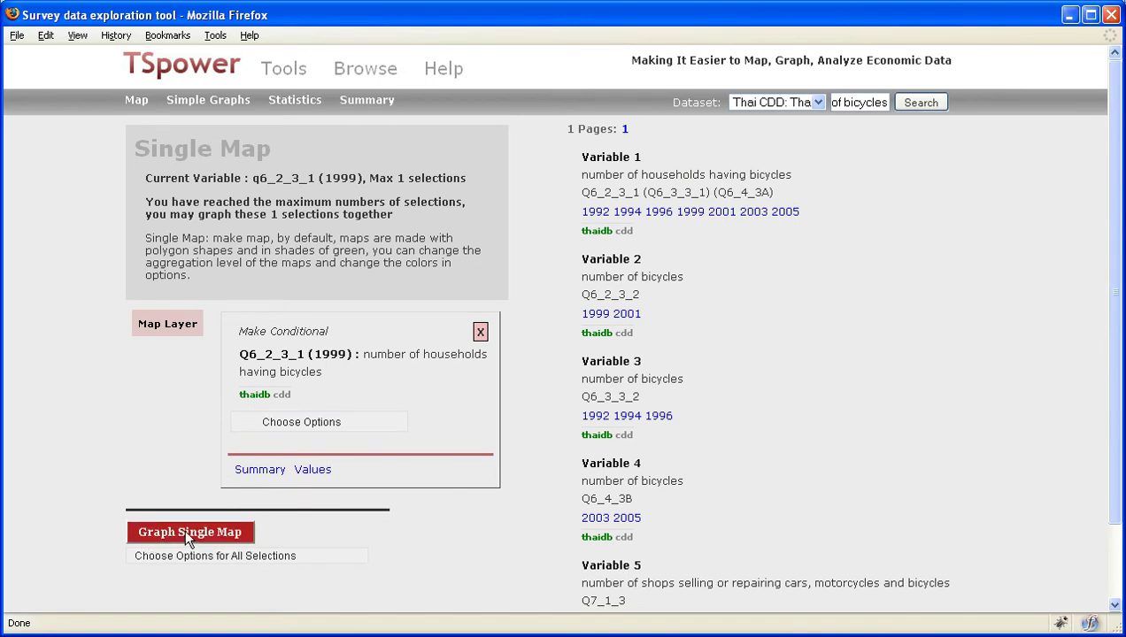
click(172, 532)
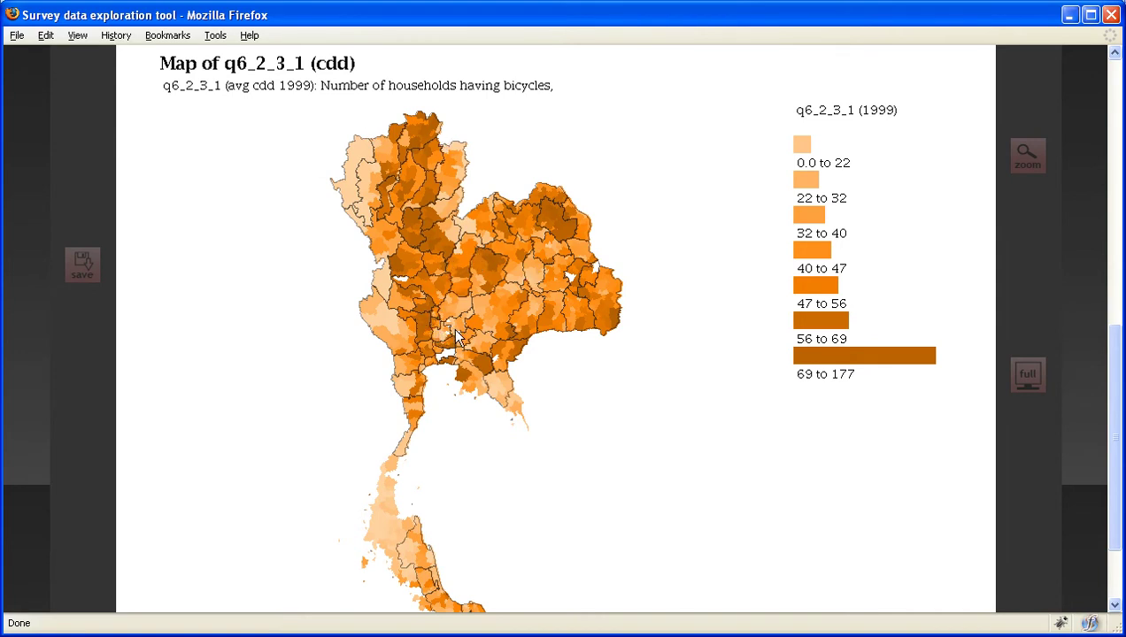
- Examine the 1999 map of households having bicycles, its colour legend, and the selected variable's settings
scroll(442, 339, down, 3)
scroll(447, 325, up, 2)
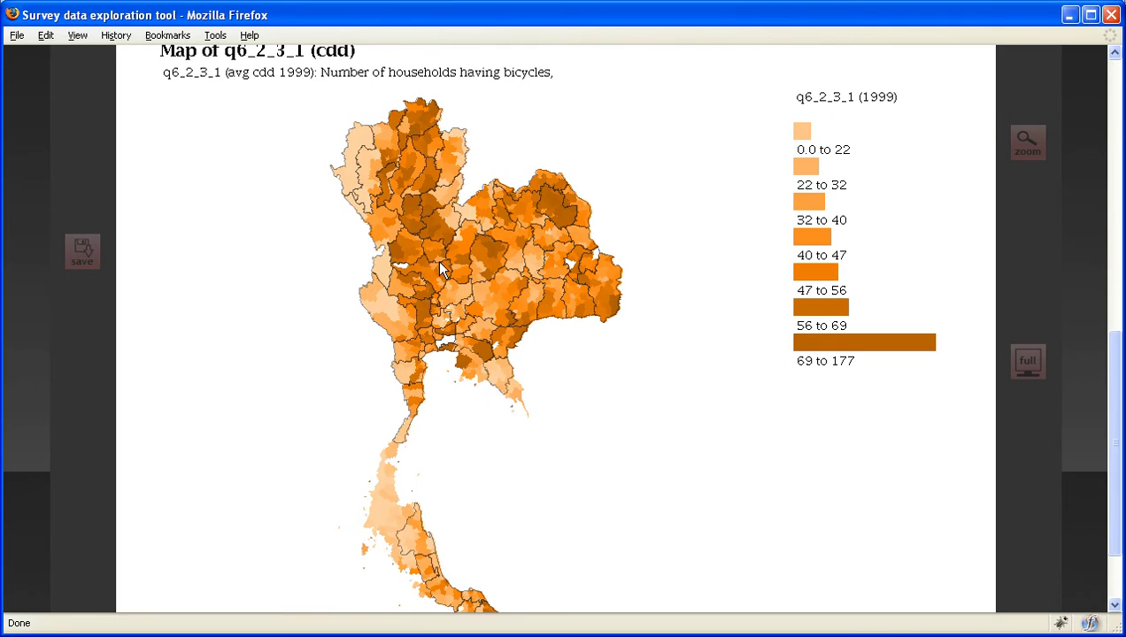
scroll(436, 259, up, 2)
scroll(436, 260, down, 2)
scroll(440, 270, up, 12)
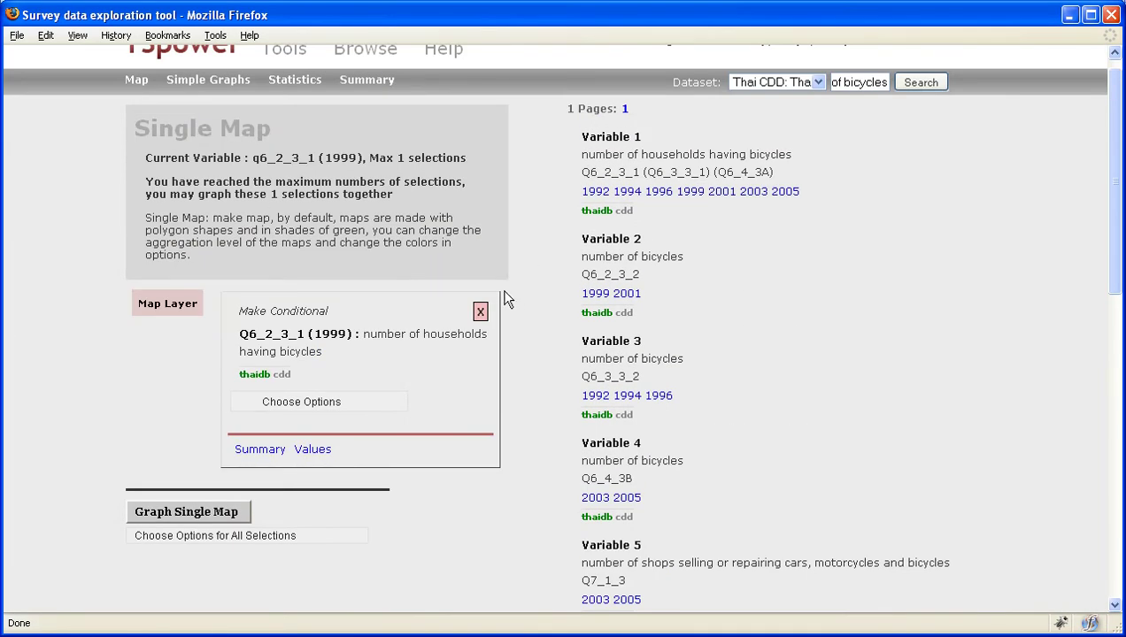
scroll(504, 297, down, 4)
scroll(505, 297, down, 5)
scroll(504, 297, up, 7)
scroll(507, 279, up, 1)
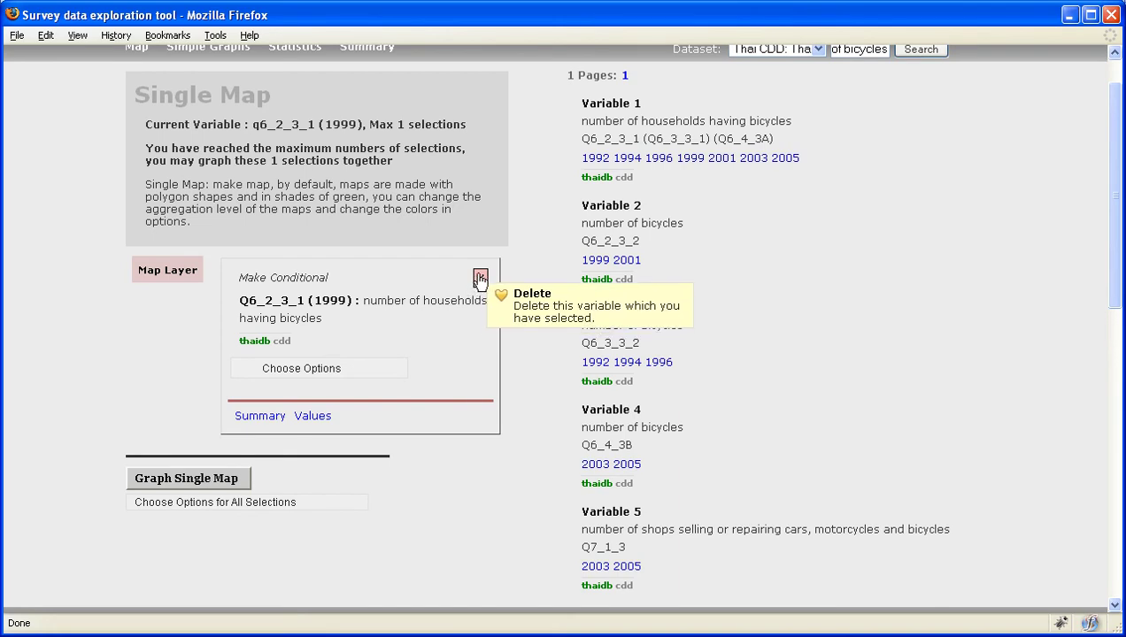
scroll(512, 254, up, 1)
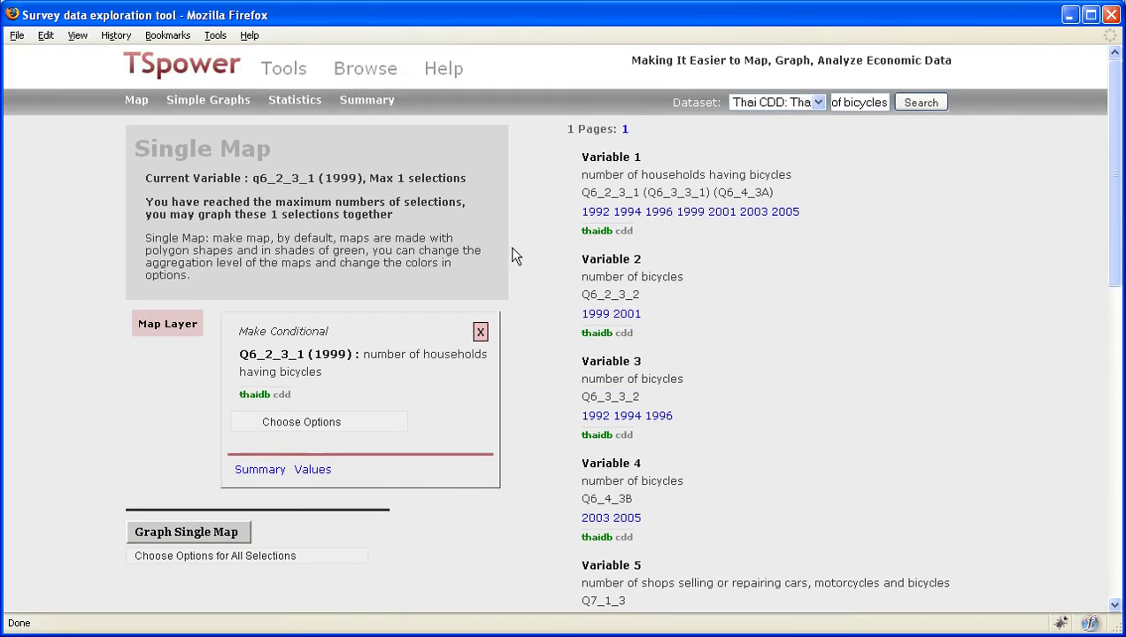
- Switch to the Histogram (same scale) tool and graph the selected 1999 bicycle households variable
click(241, 101)
click(234, 126)
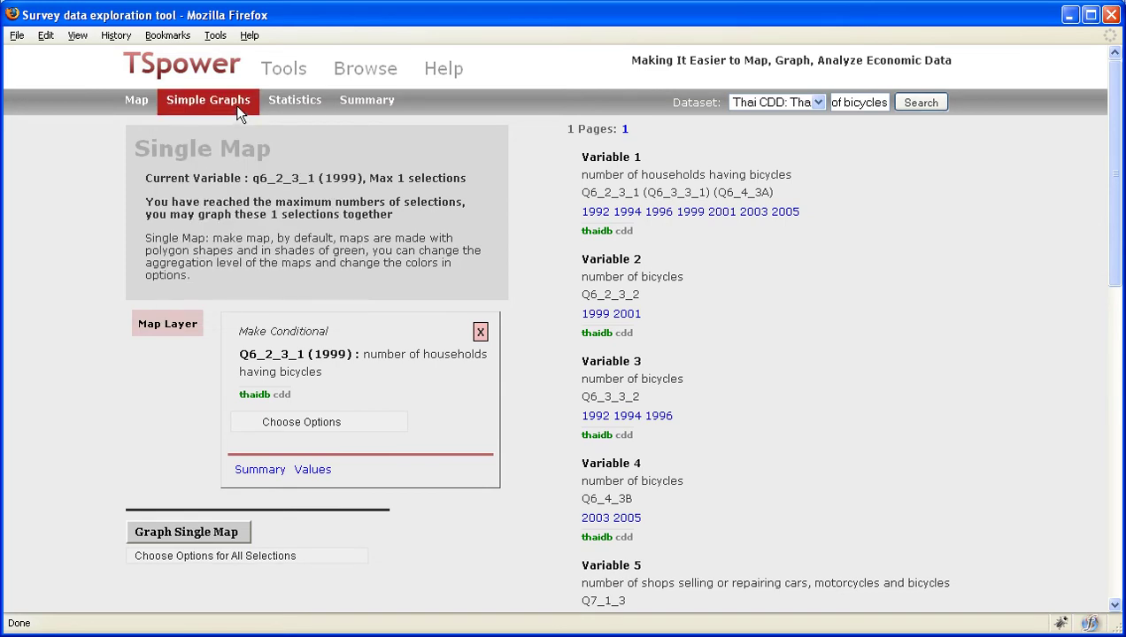
click(238, 111)
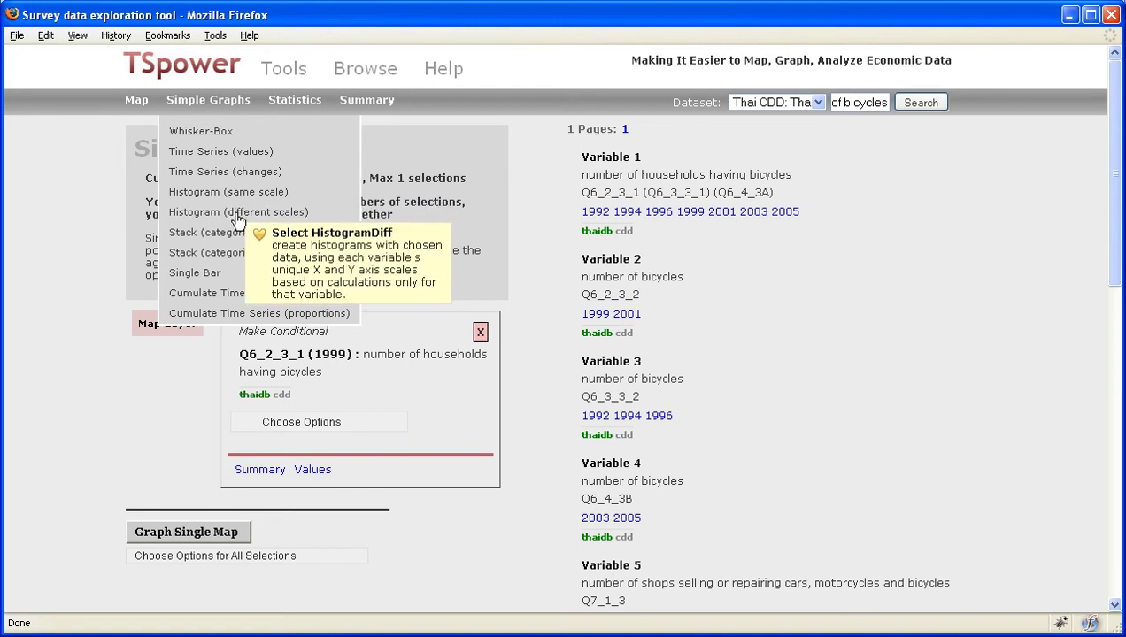
click(234, 194)
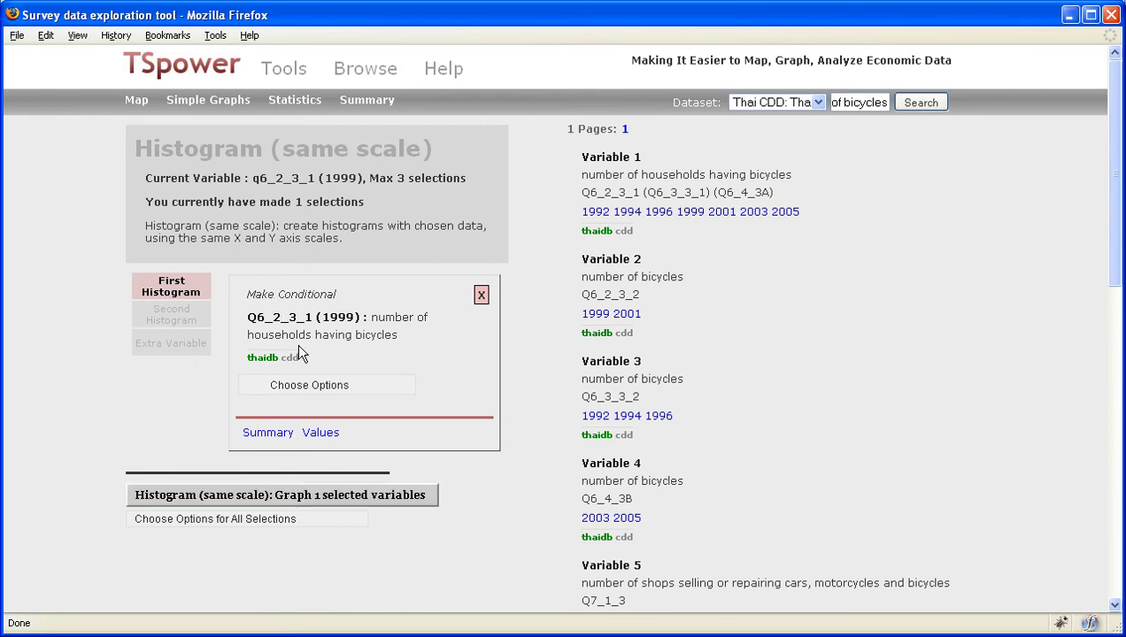
click(294, 501)
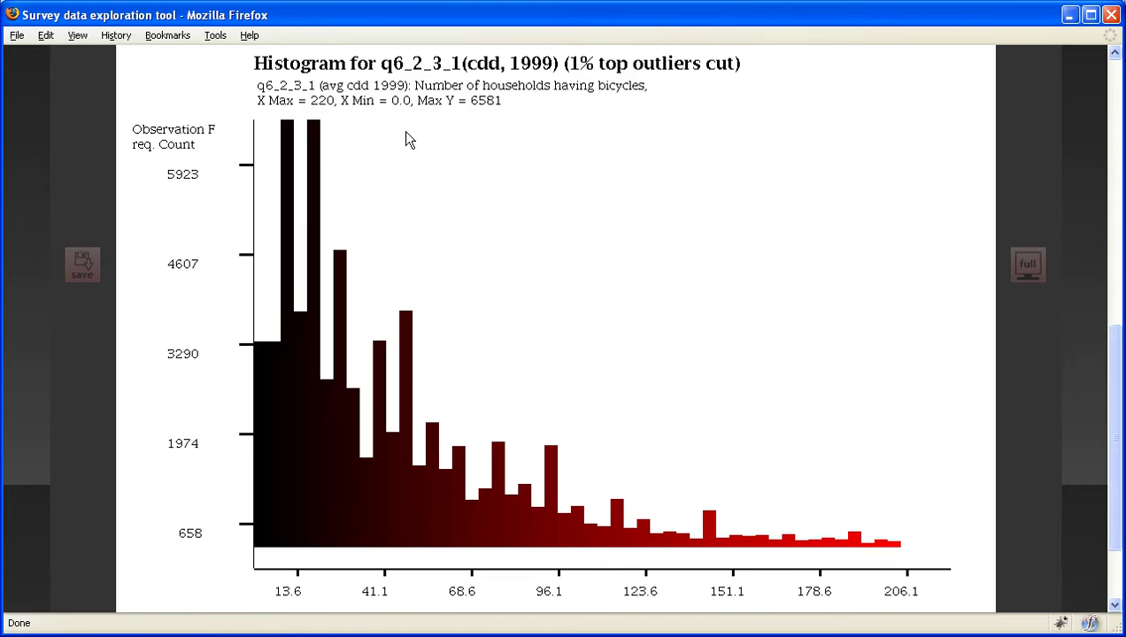
- Examine the histogram of households having bicycles for 1999 and return to the variable selection area
scroll(407, 197, up, 1)
scroll(531, 208, down, 1)
scroll(711, 301, up, 1)
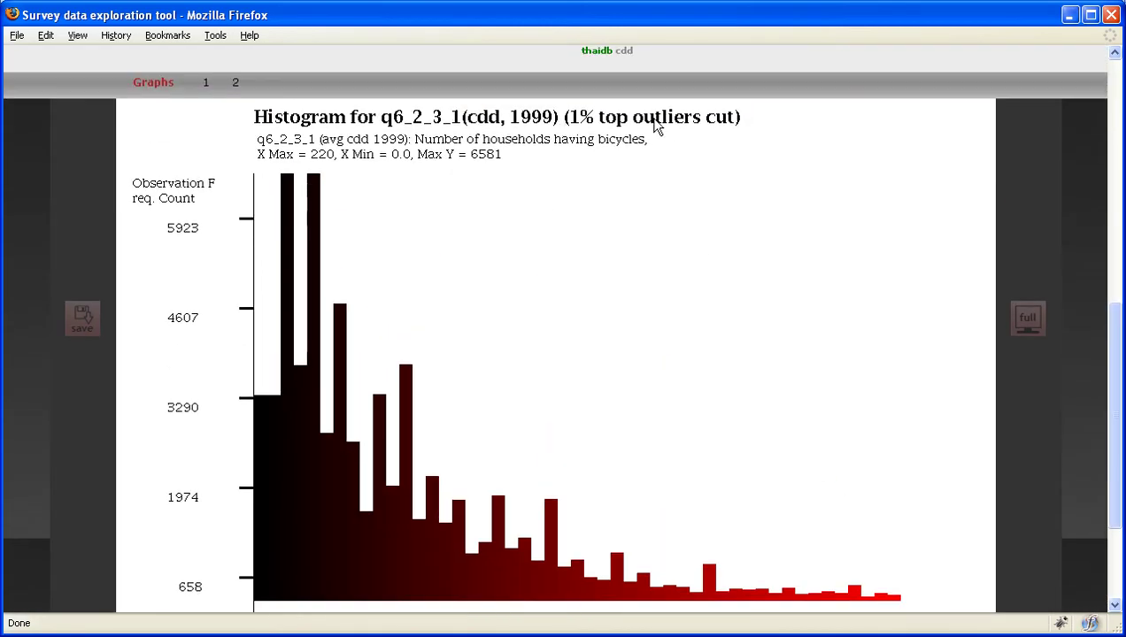
scroll(669, 137, up, 1)
scroll(531, 195, up, 3)
scroll(289, 137, up, 8)
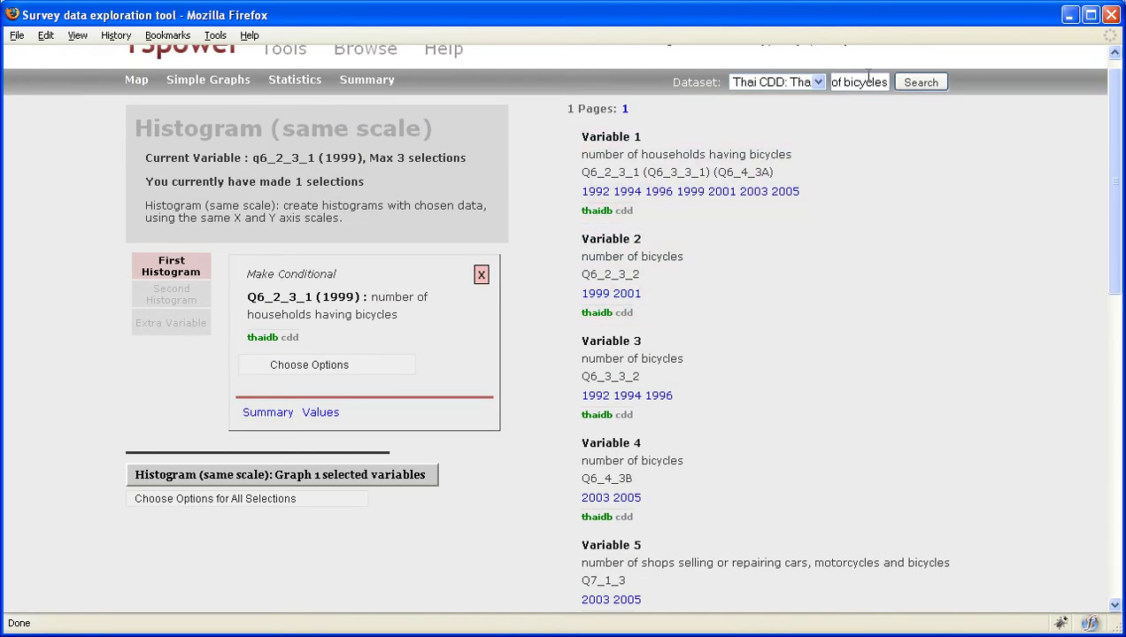
scroll(763, 148, up, 1)
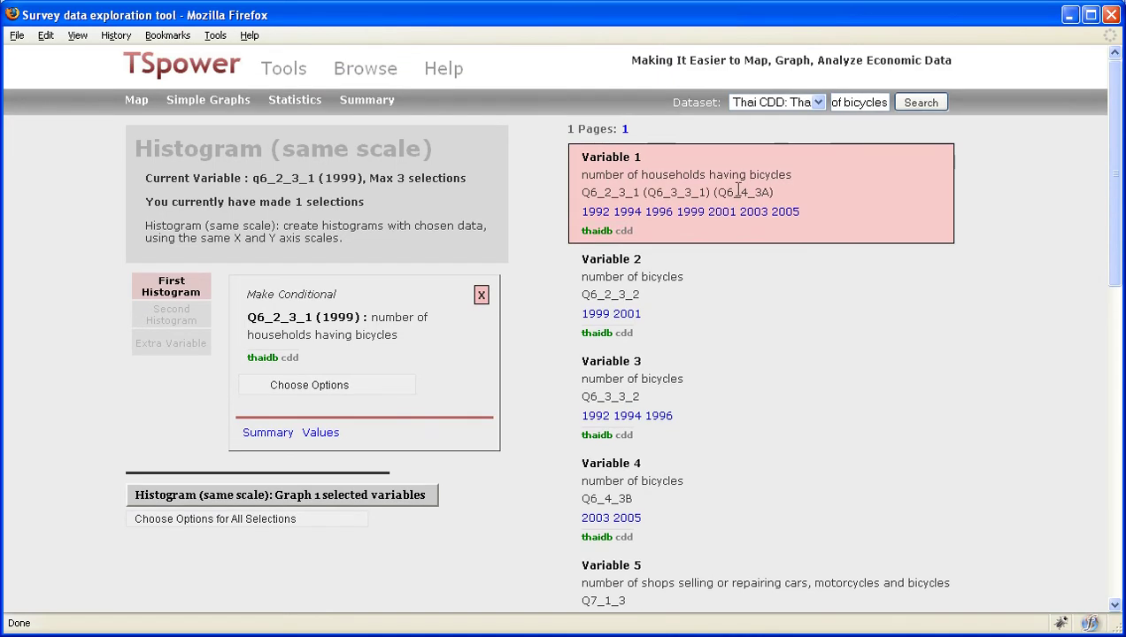
- Search the Thai CDD dataset for "number of moto"
click(846, 104)
triple_click(847, 104)
text(number of moto)
key(Return)
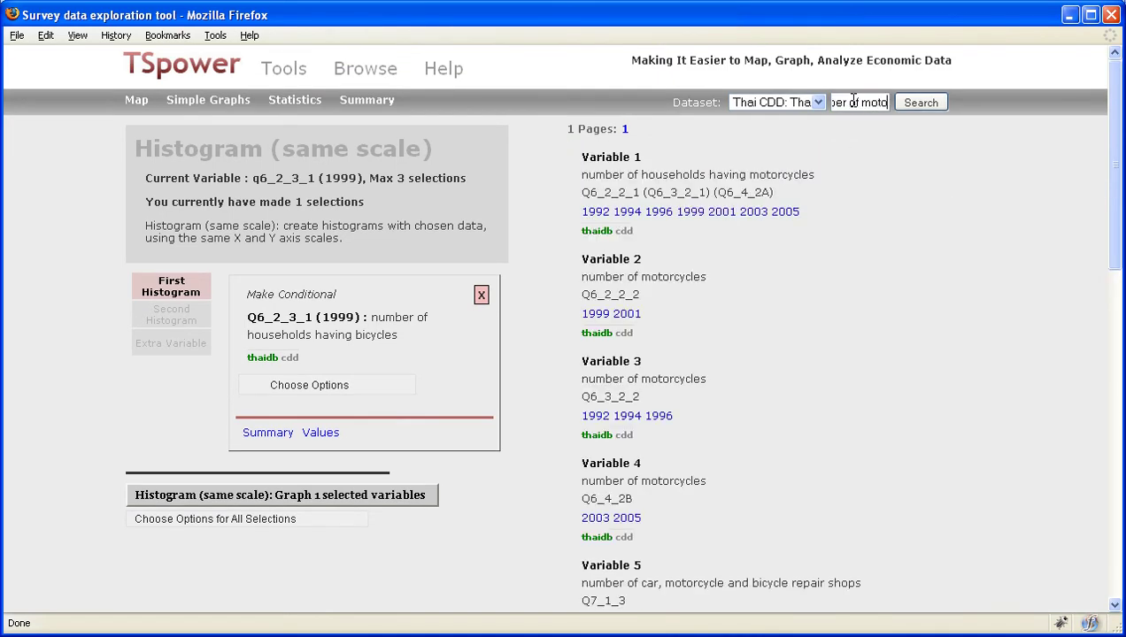
triple_click(853, 101)
drag(875, 101, 940, 102)
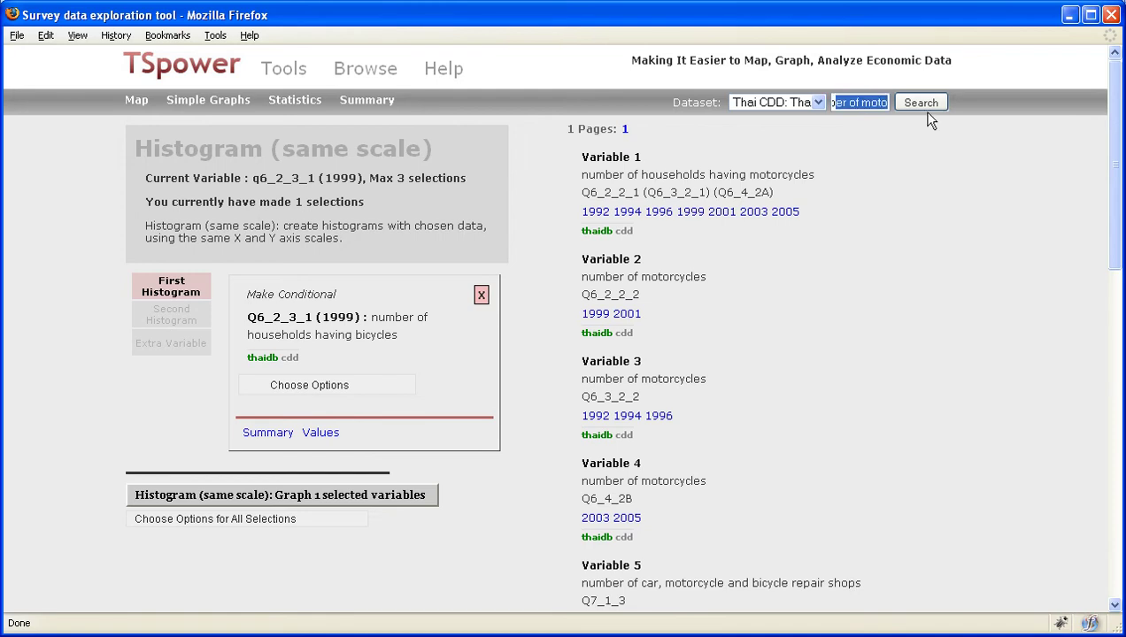
- Add the 1999 data for number of households having motorcycles as the second histogram variable
triple_click(695, 174)
double_click(591, 176)
click(591, 176)
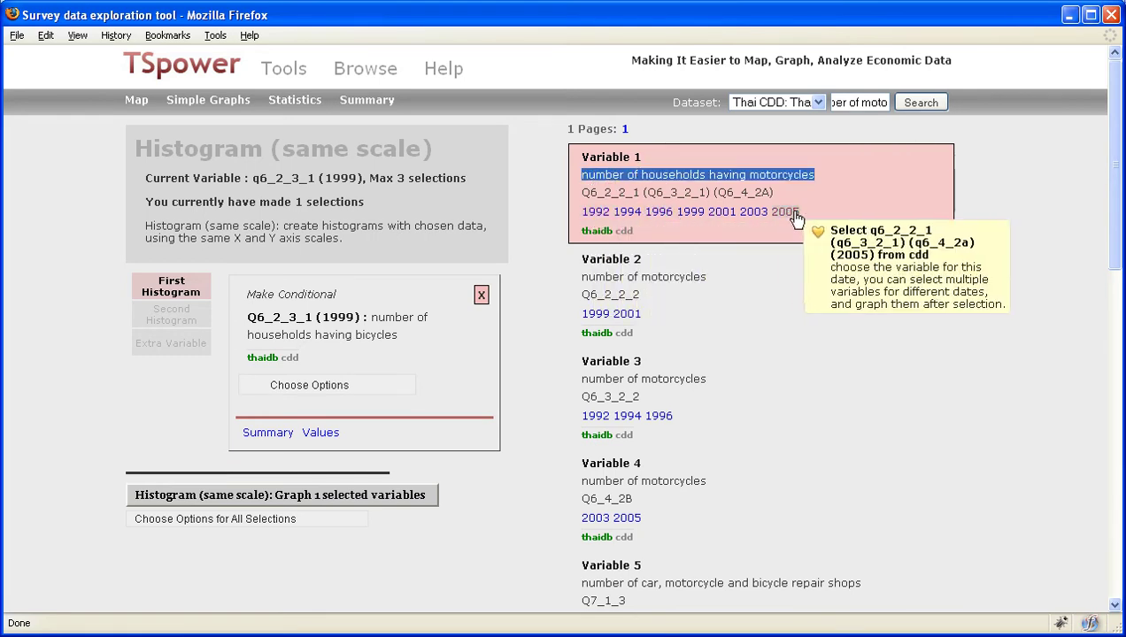
click(634, 183)
drag(587, 174, 812, 169)
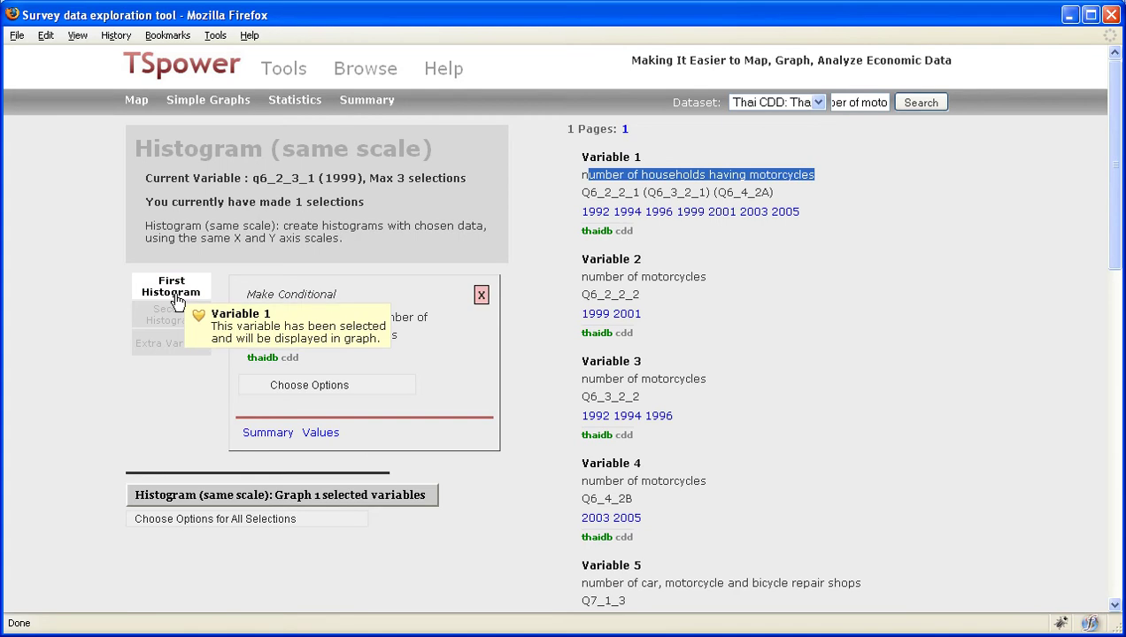
click(703, 215)
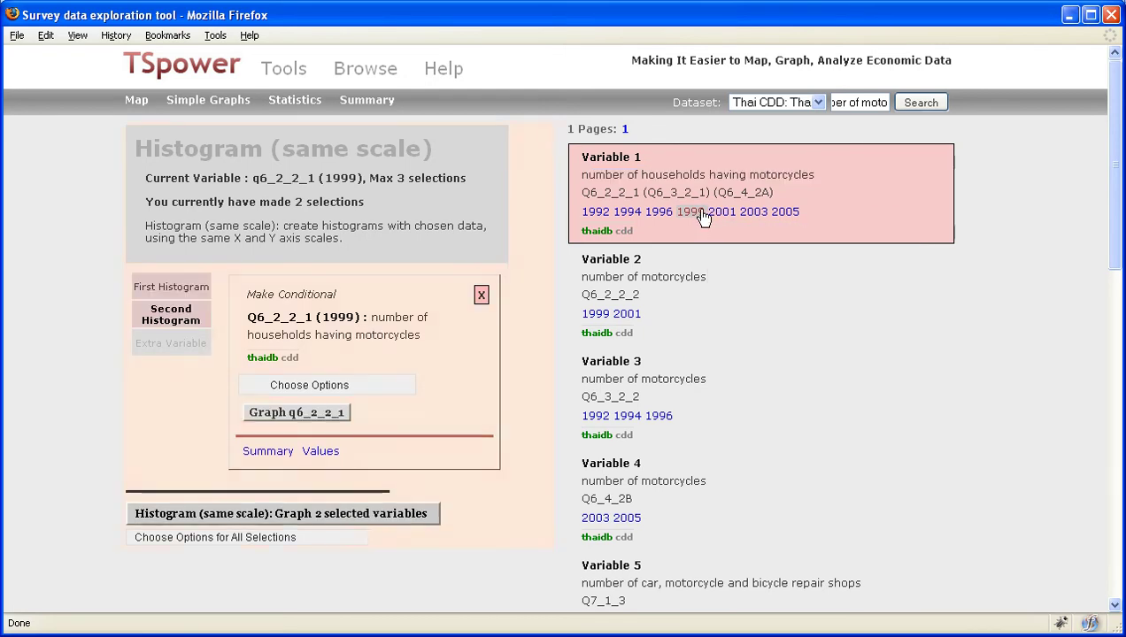
- Review the variables assigned to the first and second histograms by switching between the two selections
click(168, 290)
click(177, 314)
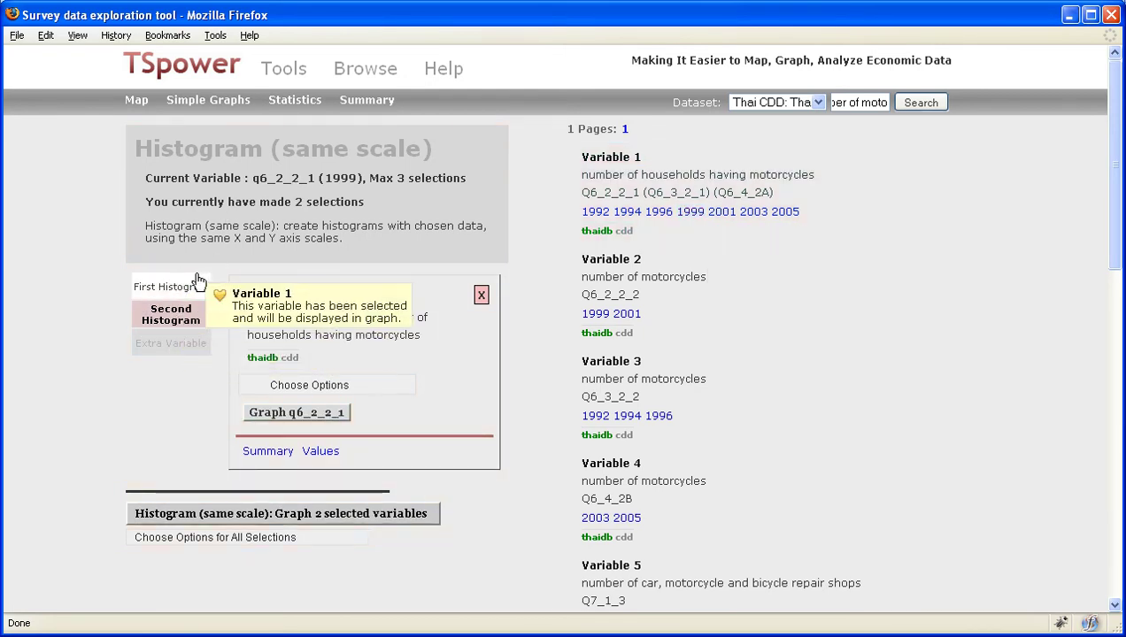
click(164, 283)
click(170, 309)
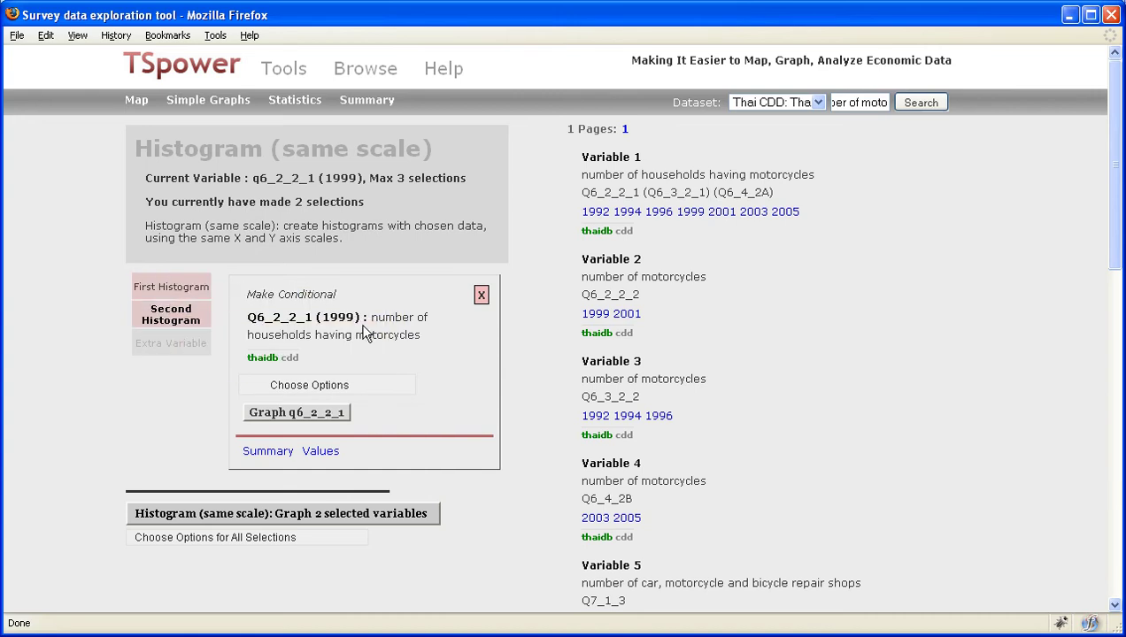
click(187, 287)
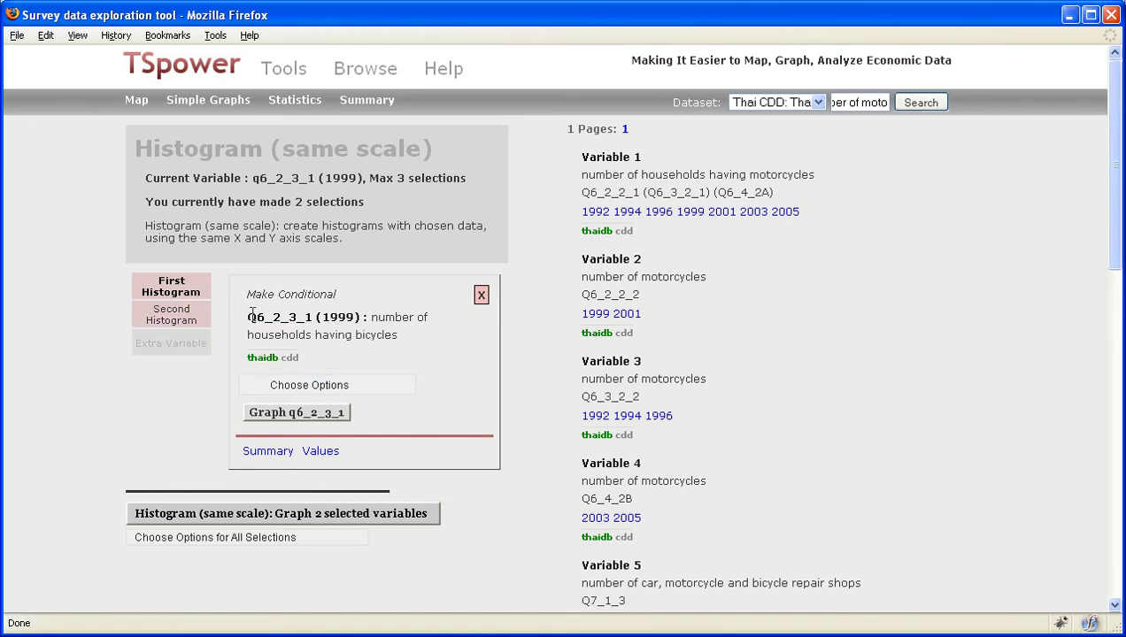
click(171, 285)
click(175, 315)
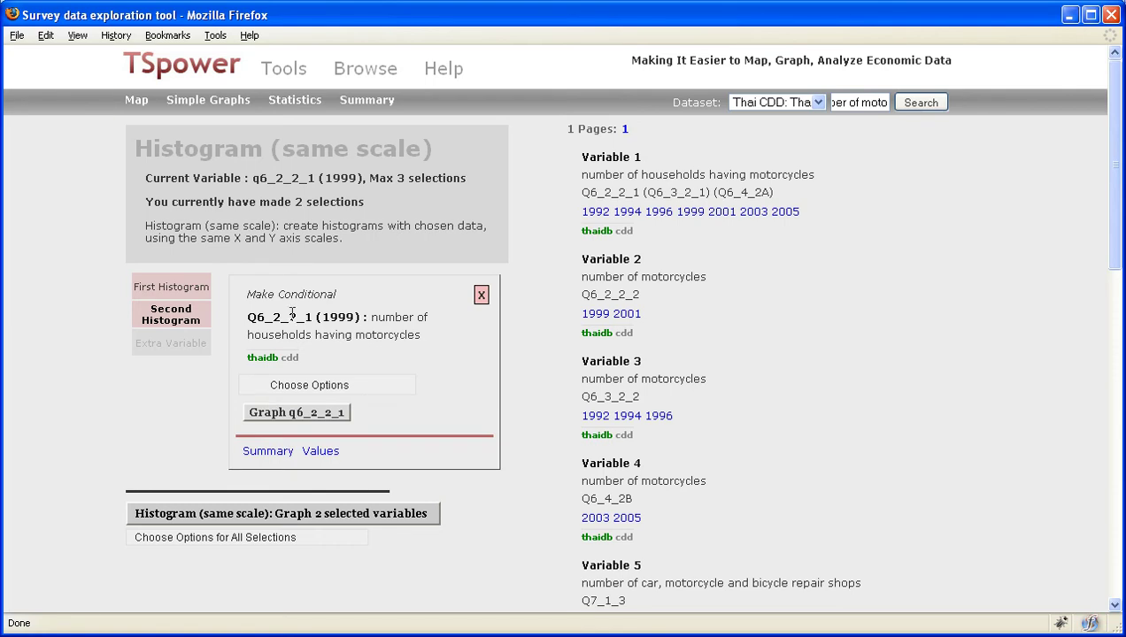
- Graph the individual histogram of the number of households having motorcycles for 1999
drag(279, 316, 348, 333)
double_click(361, 335)
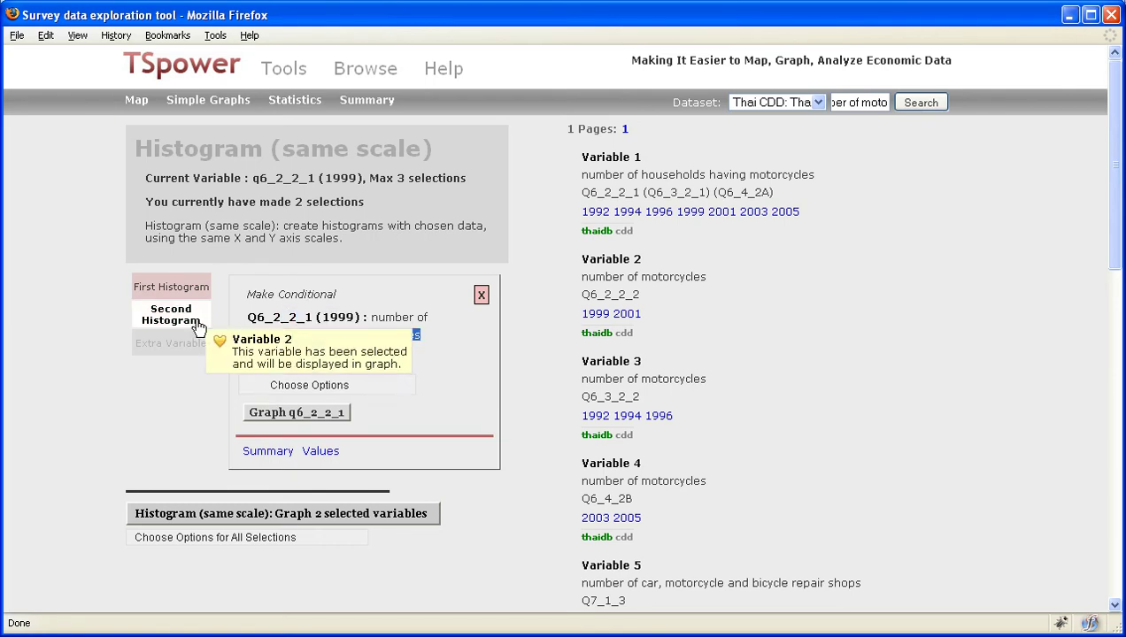
click(341, 413)
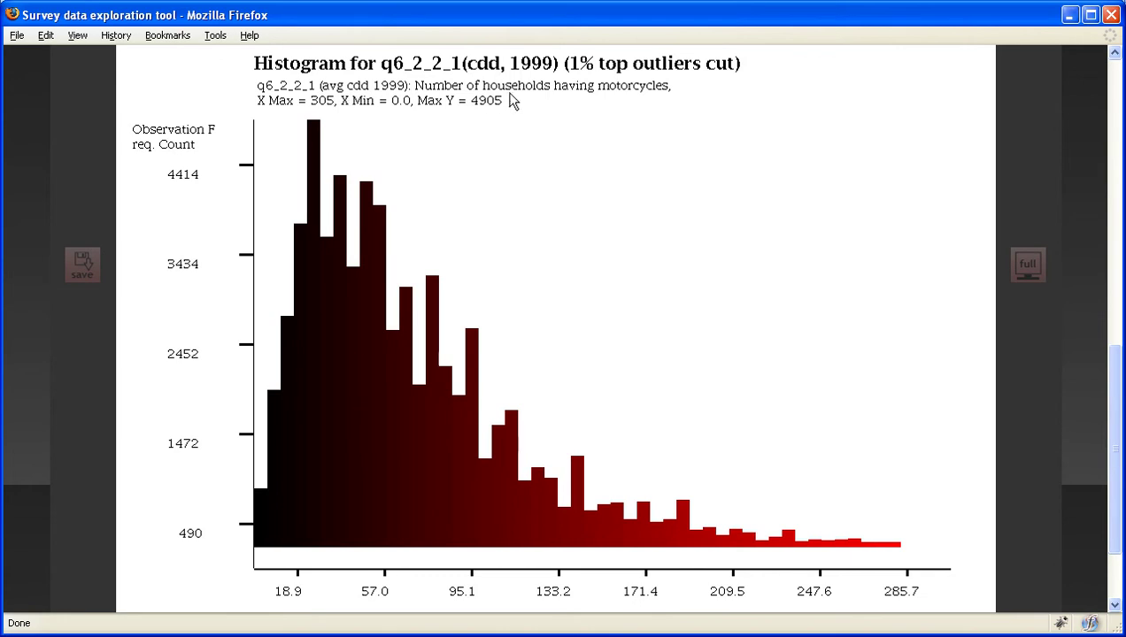
scroll(645, 100, up, 10)
- Graph the 1999 bicycle and motorcycle household variables together as same-scale histograms and compare them
click(170, 177)
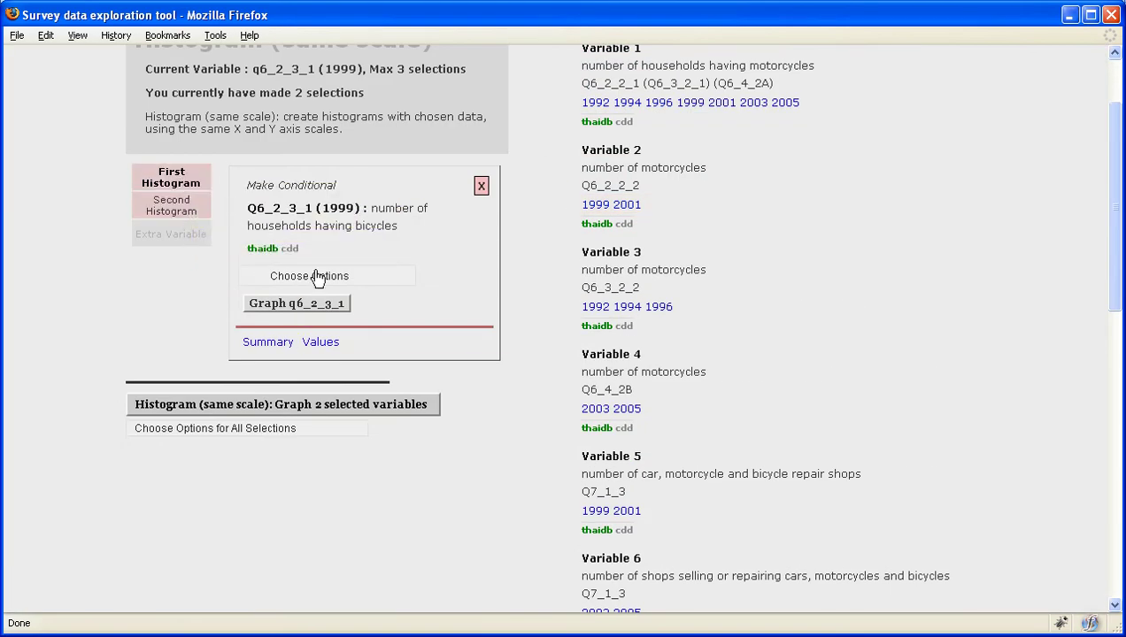
click(258, 407)
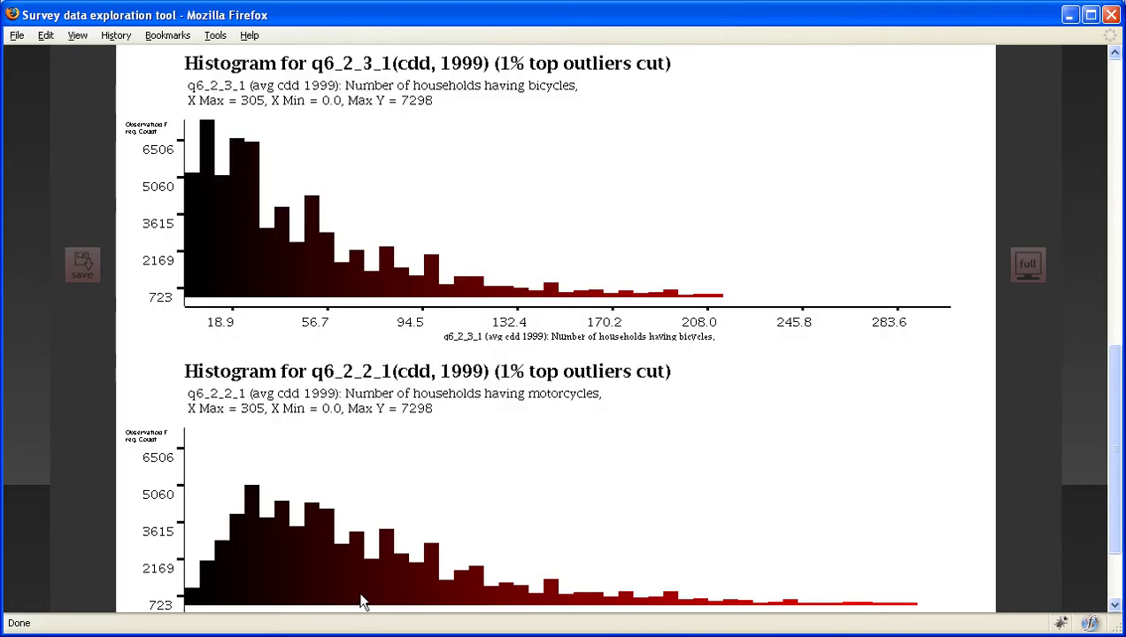
scroll(361, 601, down, 1)
scroll(371, 586, up, 2)
scroll(371, 586, up, 10)
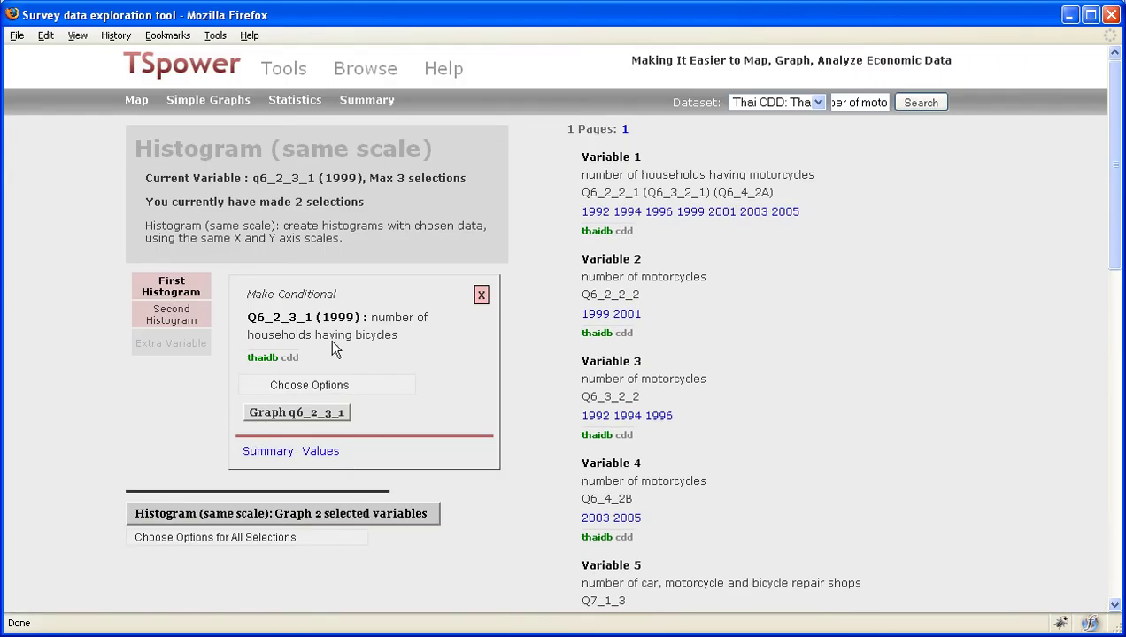
- Graph a bivariate regression scatter with 1999 households having bicycles as Y and households having motorcycles as X
click(158, 317)
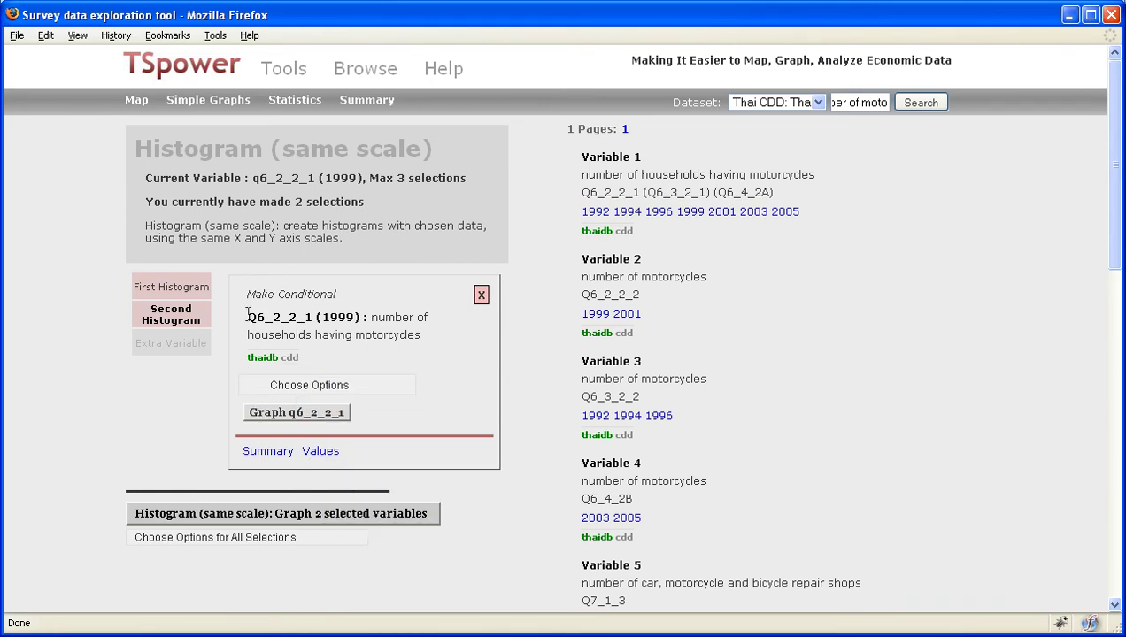
mouse_move(298, 106)
click(300, 131)
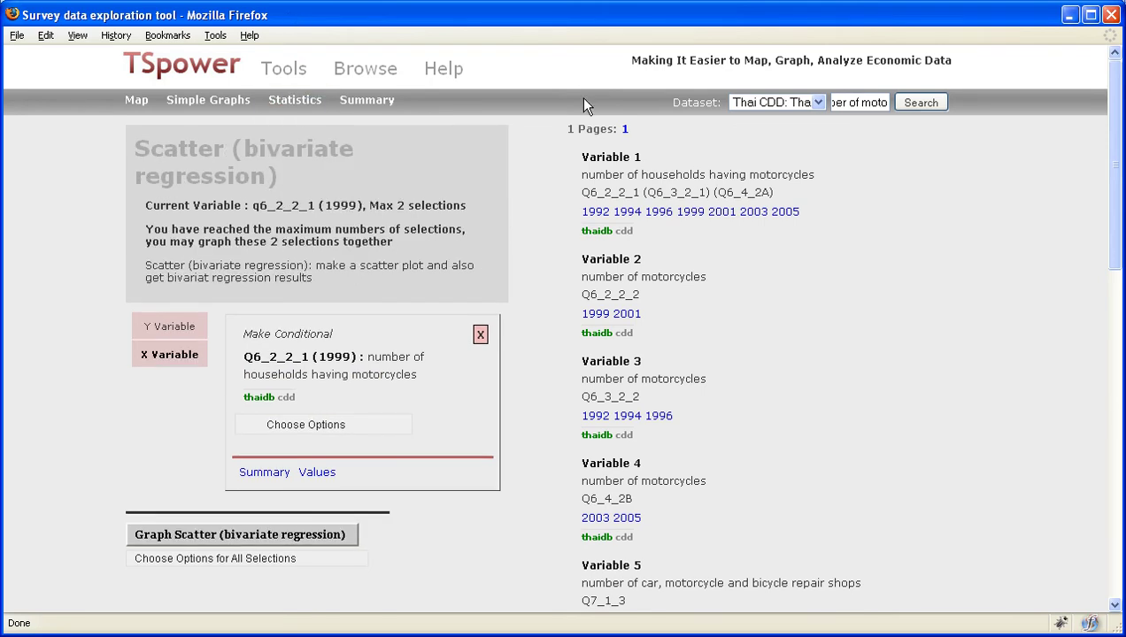
click(172, 329)
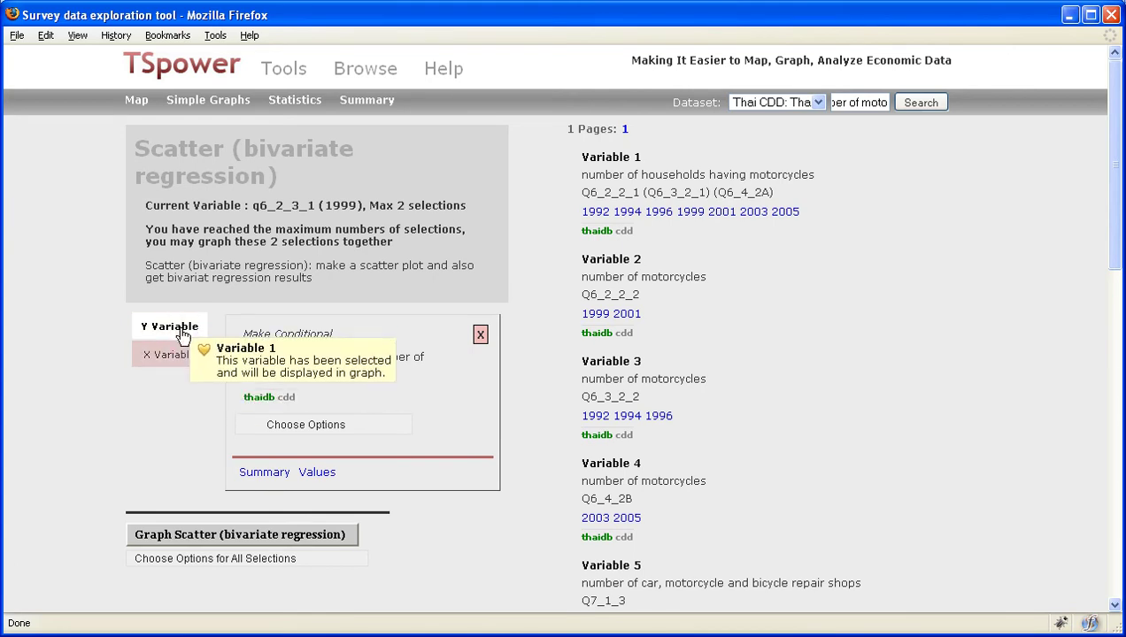
click(173, 356)
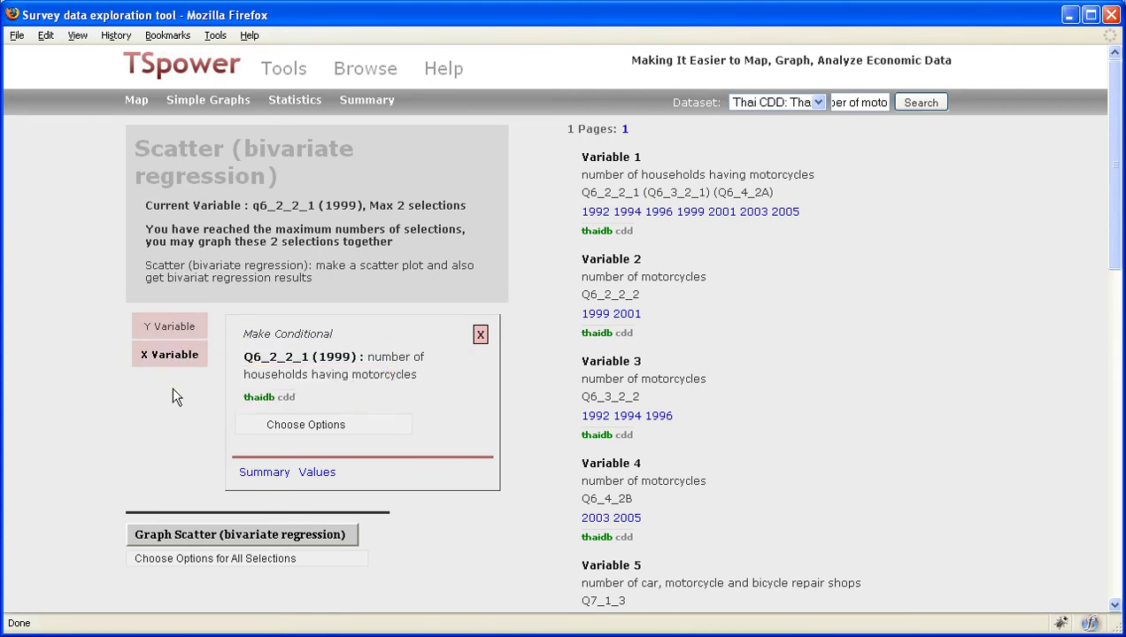
click(182, 536)
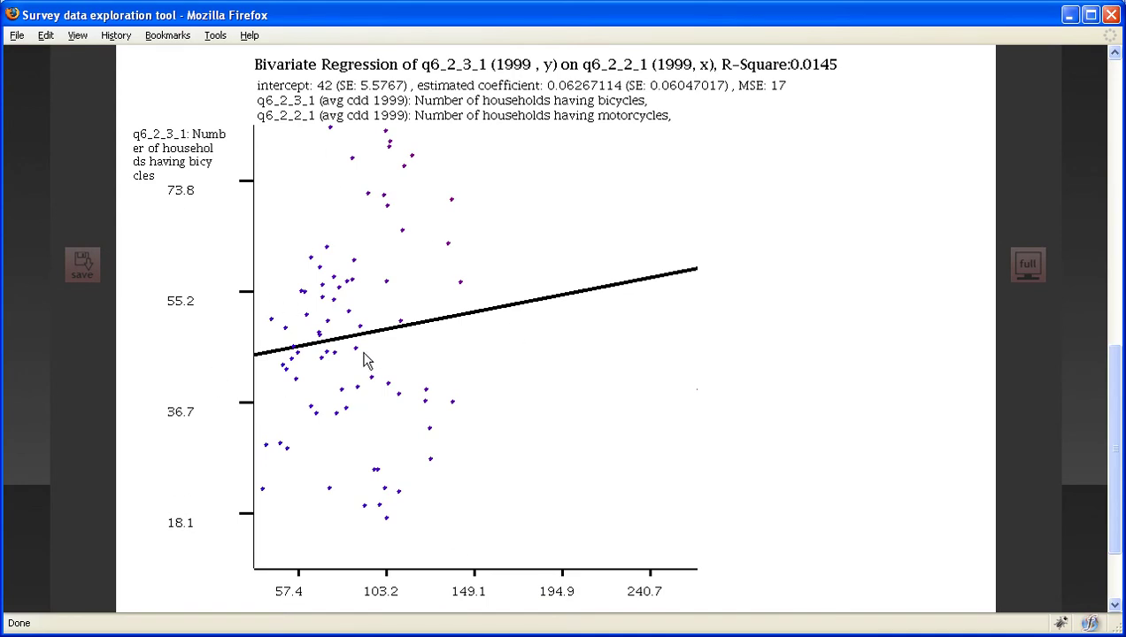
- Examine the scatter plot and the regression statistics above it, and return to the variable selection area
scroll(350, 488, down, 2)
scroll(350, 489, up, 3)
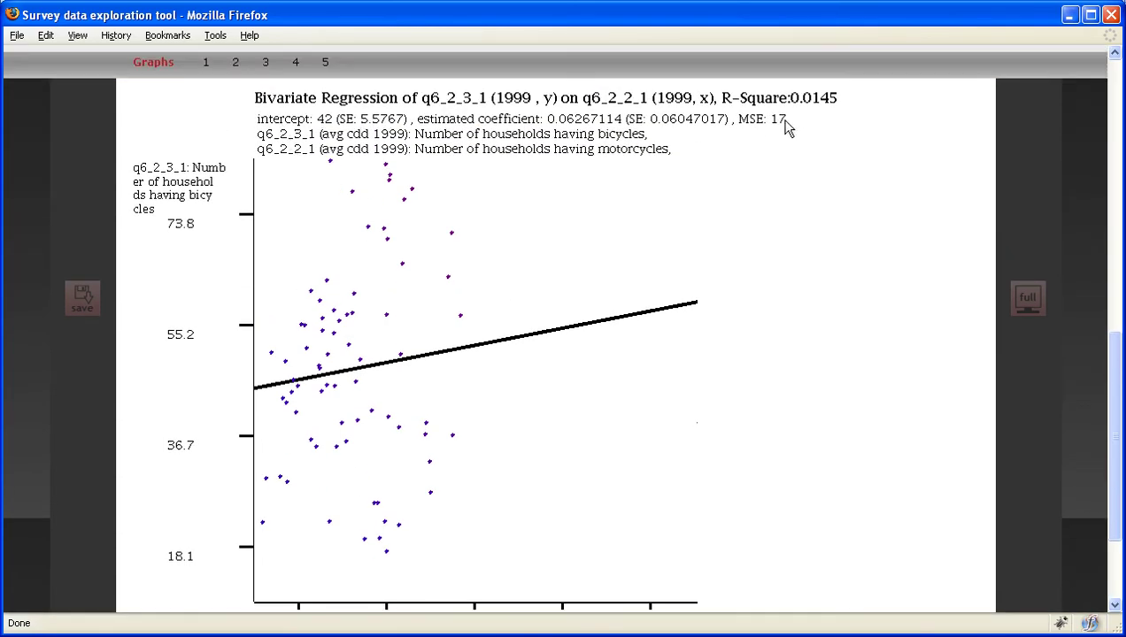
scroll(796, 106, up, 5)
scroll(726, 168, down, 2)
scroll(613, 501, down, 3)
scroll(611, 498, up, 5)
scroll(580, 498, down, 4)
scroll(531, 356, up, 14)
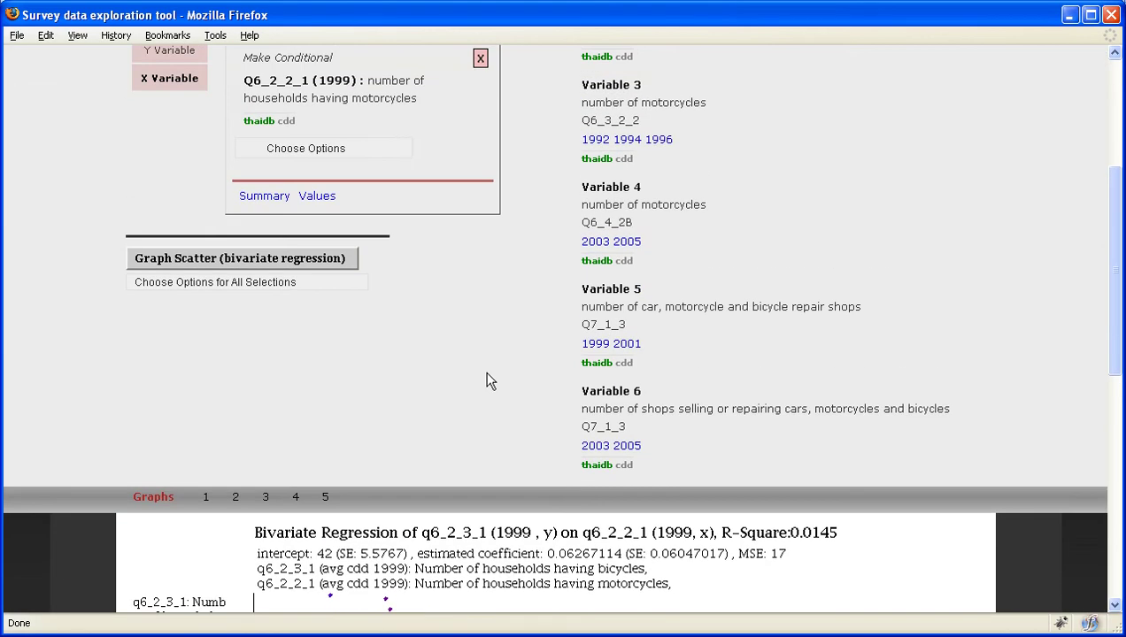
scroll(466, 353, up, 5)
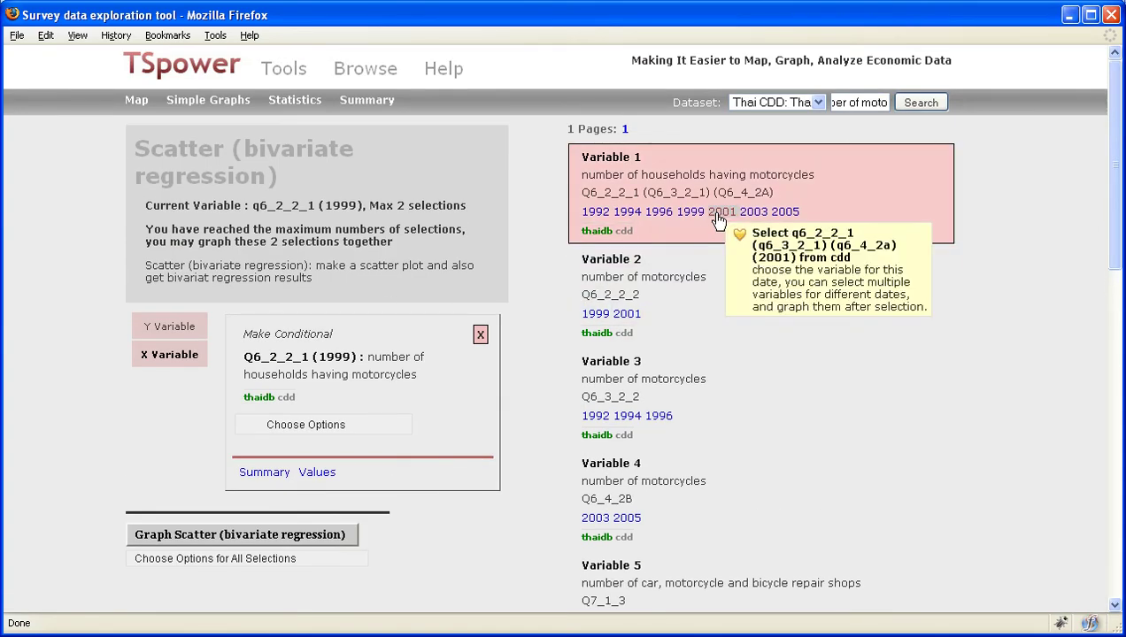
- Add the 2001 number of households having motorcycles as an extra scatter variable and remove it again
click(715, 215)
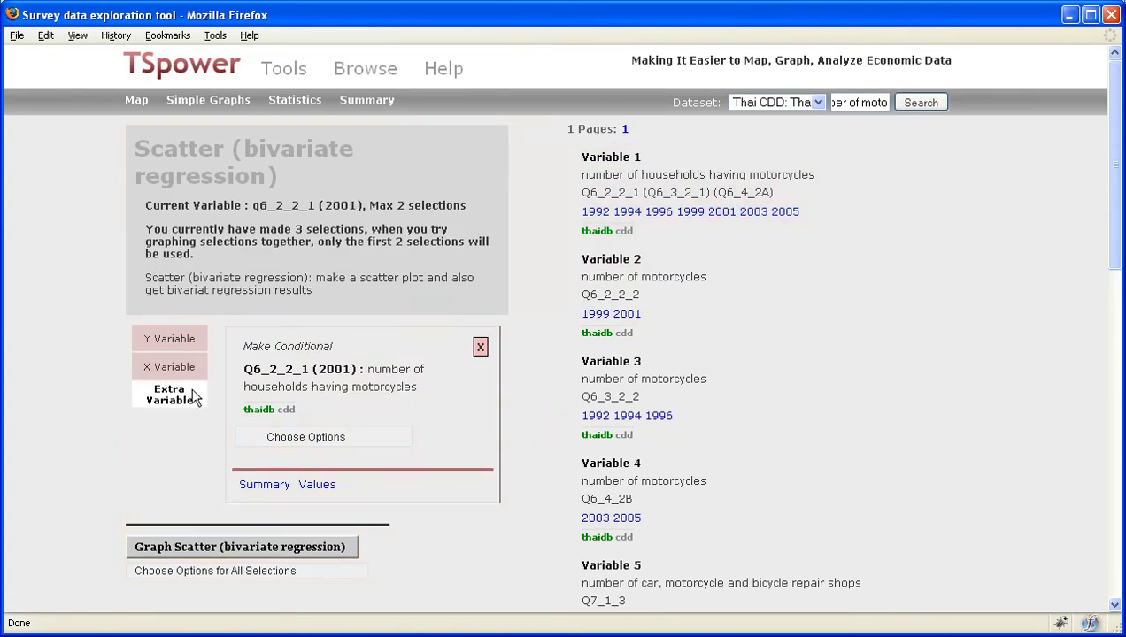
mouse_move(177, 409)
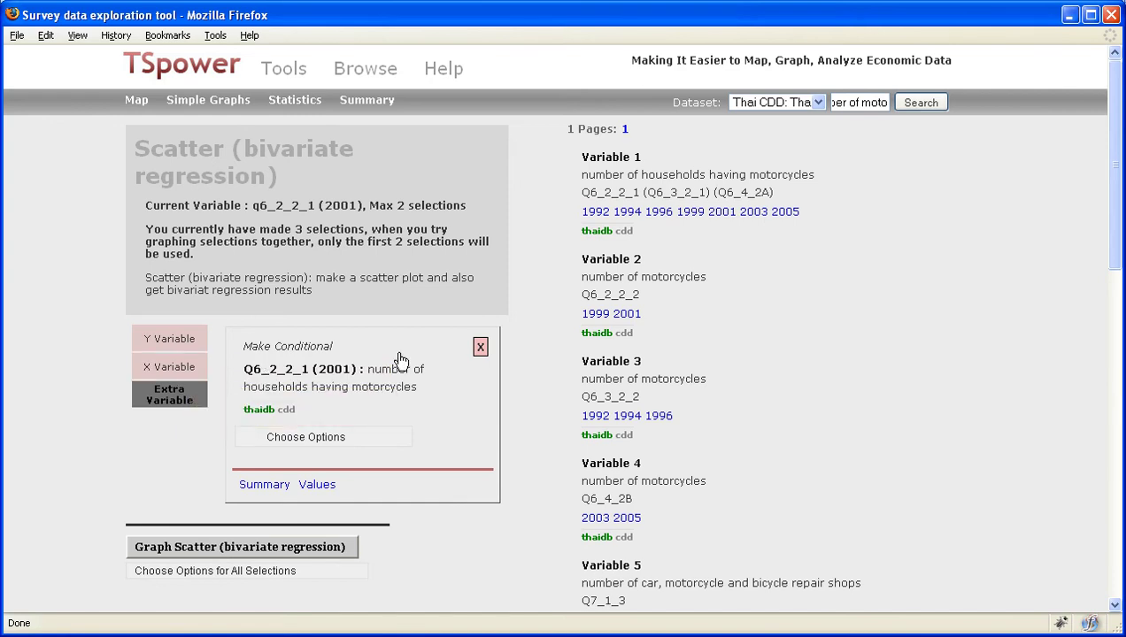
click(480, 349)
- Remove the scatter's X variable and reassign it to the 1999 number of households having motorcycles
click(482, 337)
click(229, 531)
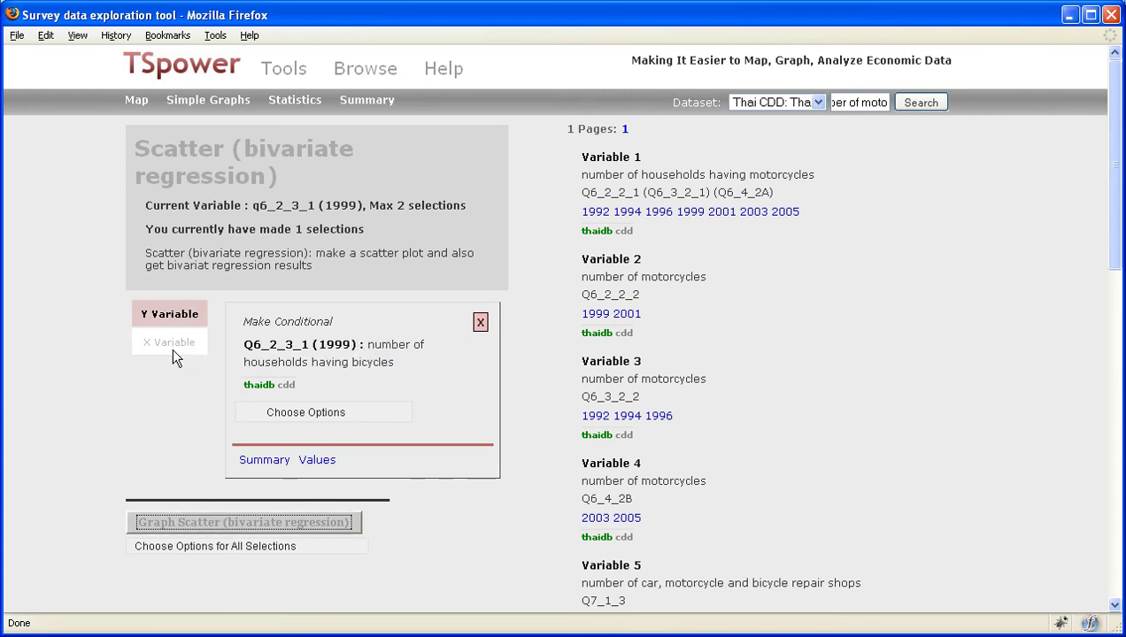
click(691, 212)
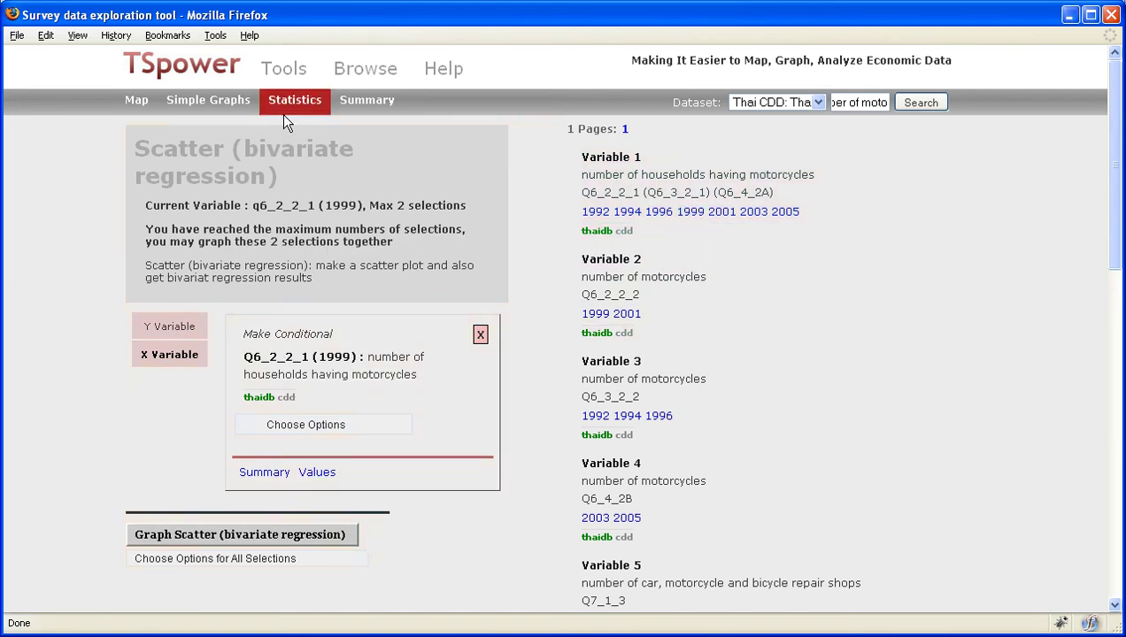
- Graph the 1999 bicycle and motorcycle household variables as Adjacent Maps (different quantiles)
mouse_move(143, 107)
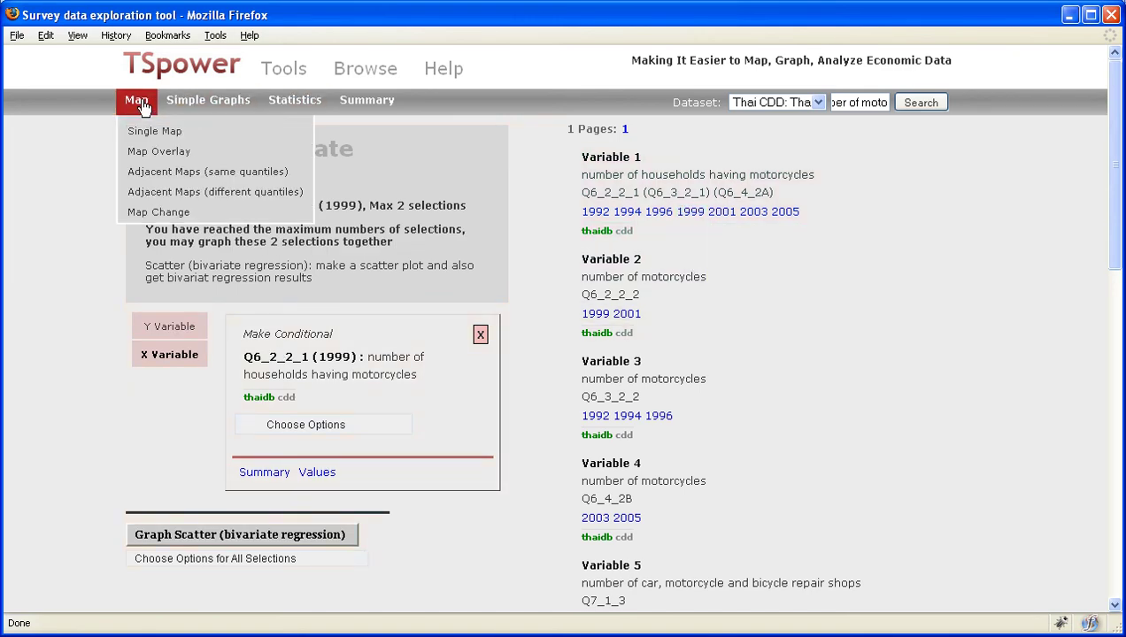
click(185, 195)
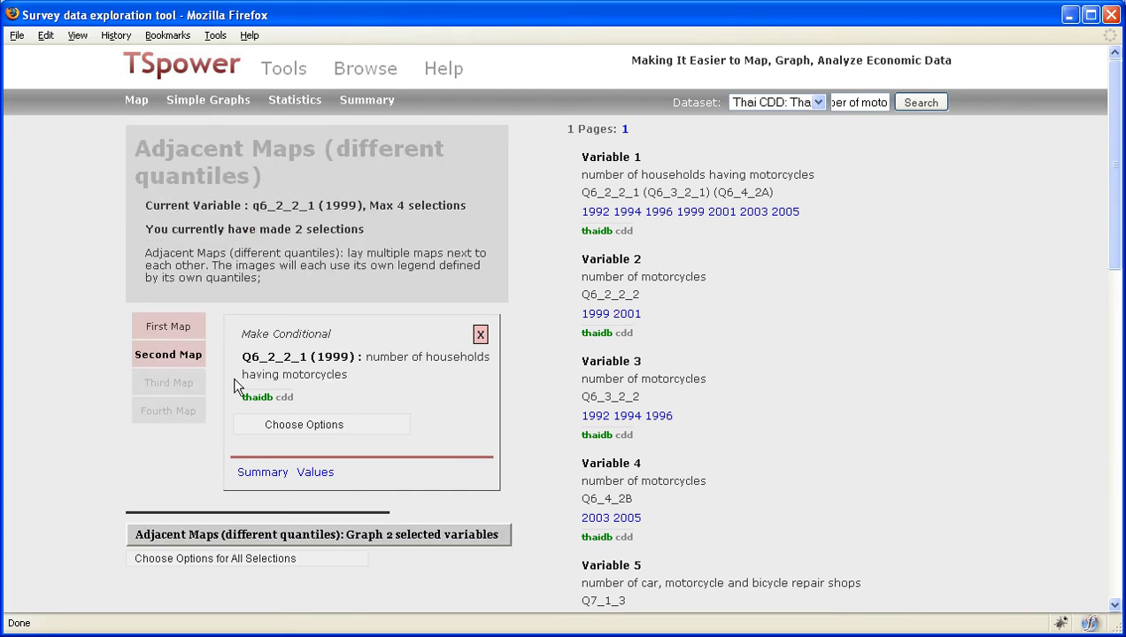
click(328, 542)
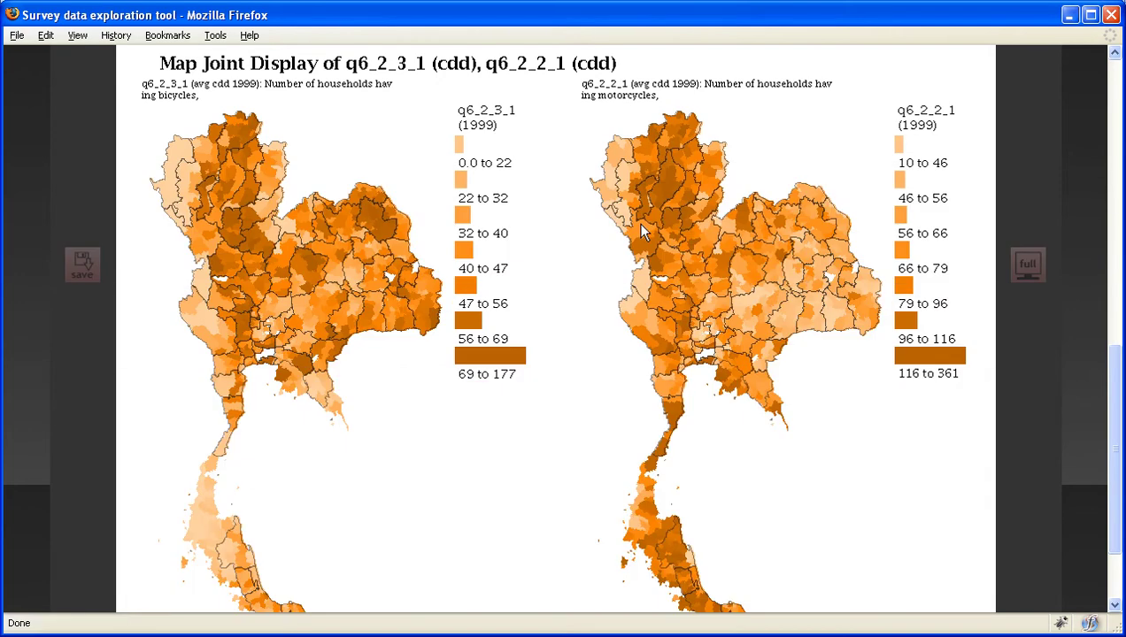
- Compare the regional patterns and legends of the adjacent bicycle and motorcycle maps
scroll(389, 316, down, 1)
scroll(389, 317, up, 2)
scroll(463, 320, down, 2)
scroll(462, 324, up, 1)
scroll(663, 242, down, 2)
scroll(658, 243, up, 1)
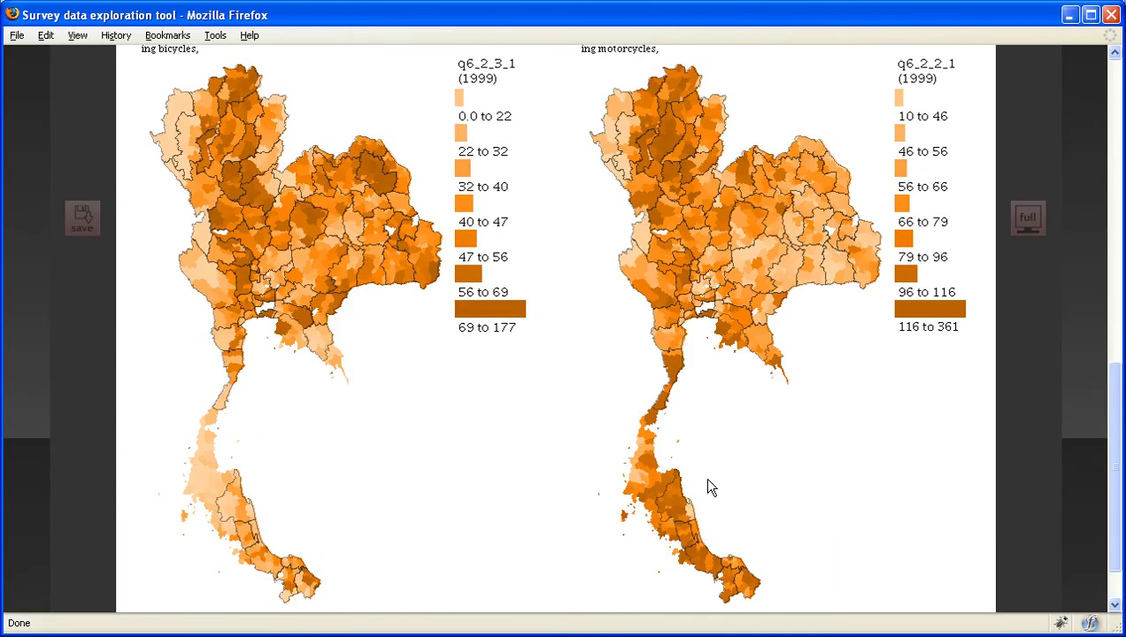
scroll(754, 495, up, 1)
scroll(637, 353, down, 3)
scroll(231, 398, up, 1)
scroll(306, 359, up, 1)
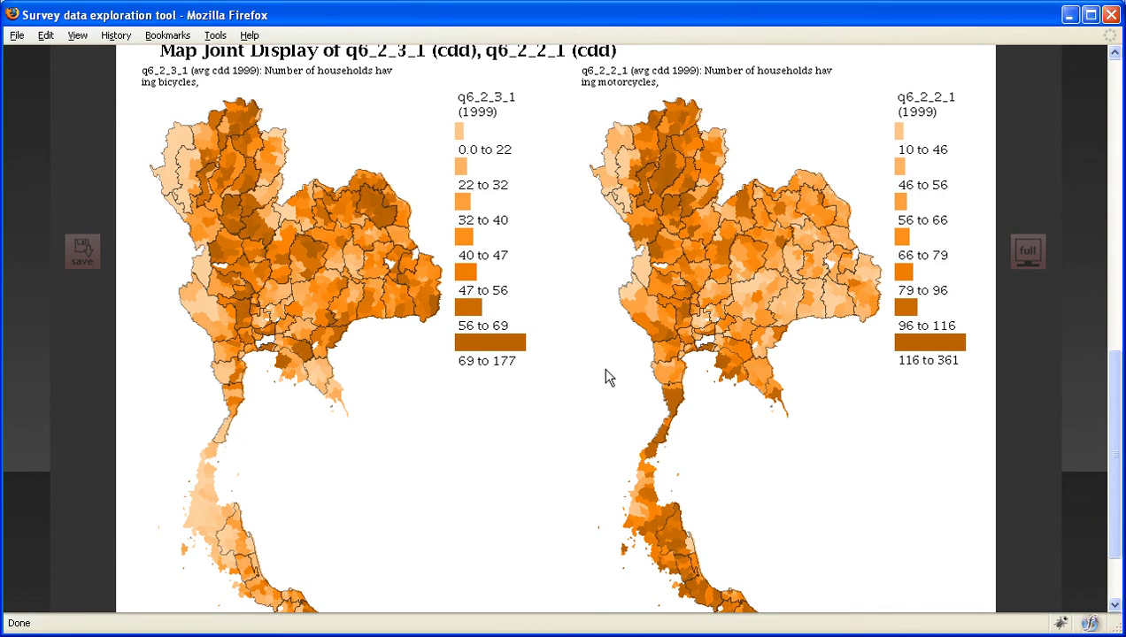
scroll(601, 376, up, 9)
scroll(558, 369, down, 4)
scroll(403, 310, down, 4)
scroll(389, 299, up, 5)
scroll(381, 296, down, 3)
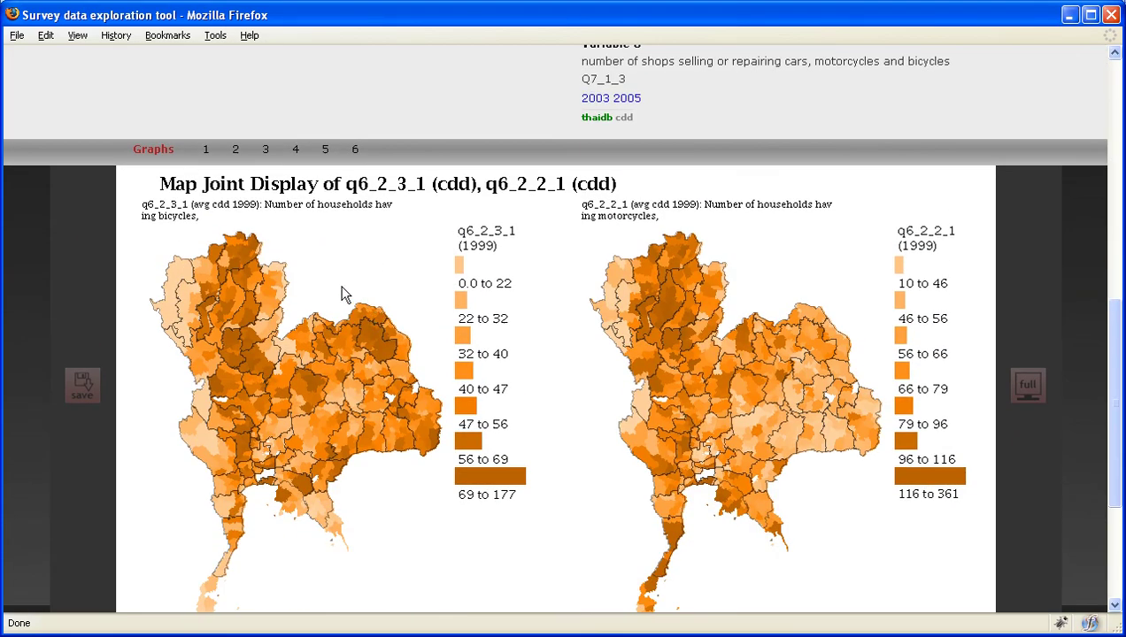
- Review earlier graphs 4, 3, 2 and 1 and return to the joint map display in graph 6
scroll(342, 287, down, 3)
click(297, 53)
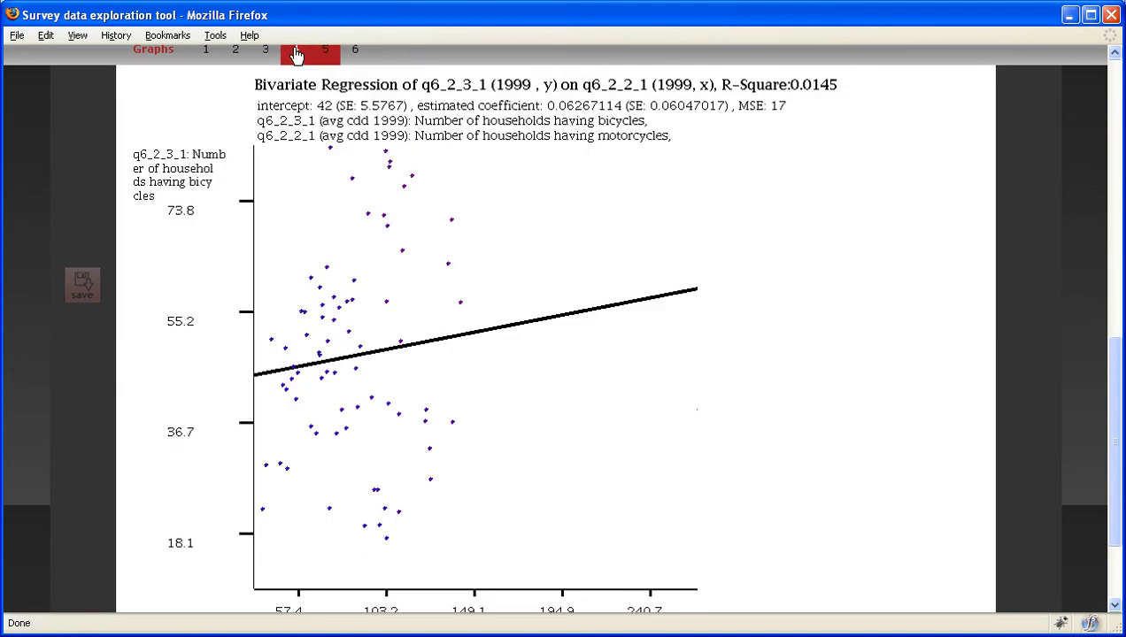
click(265, 51)
click(236, 51)
click(205, 52)
click(355, 52)
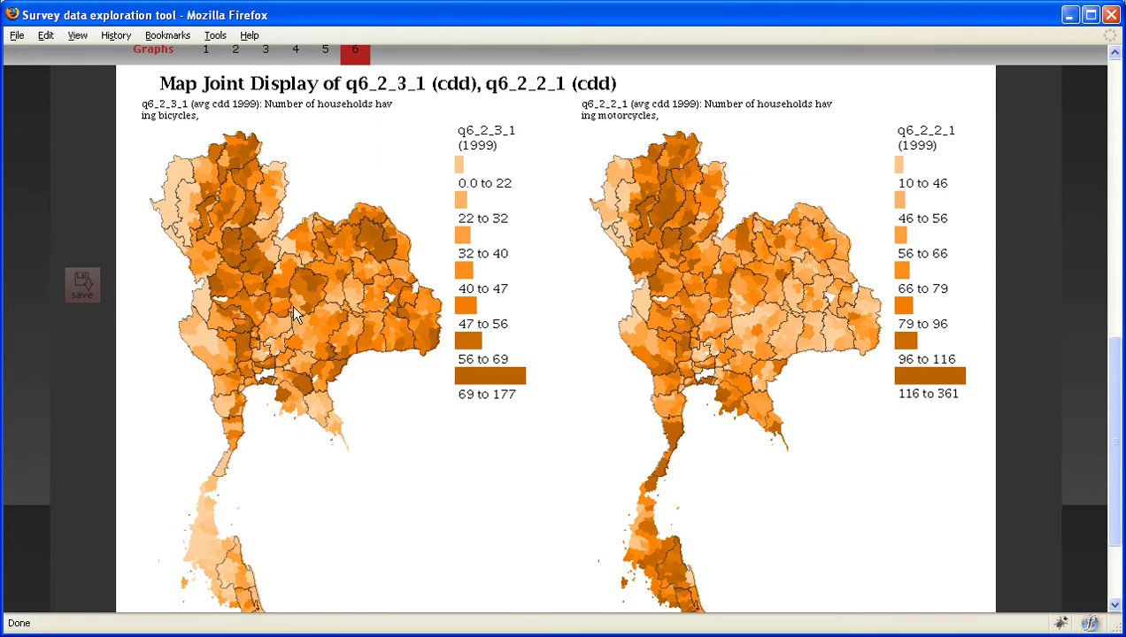
- Open the joint map as a separate full-size image, check its image saving options, and return to the variable selection area
click(80, 288)
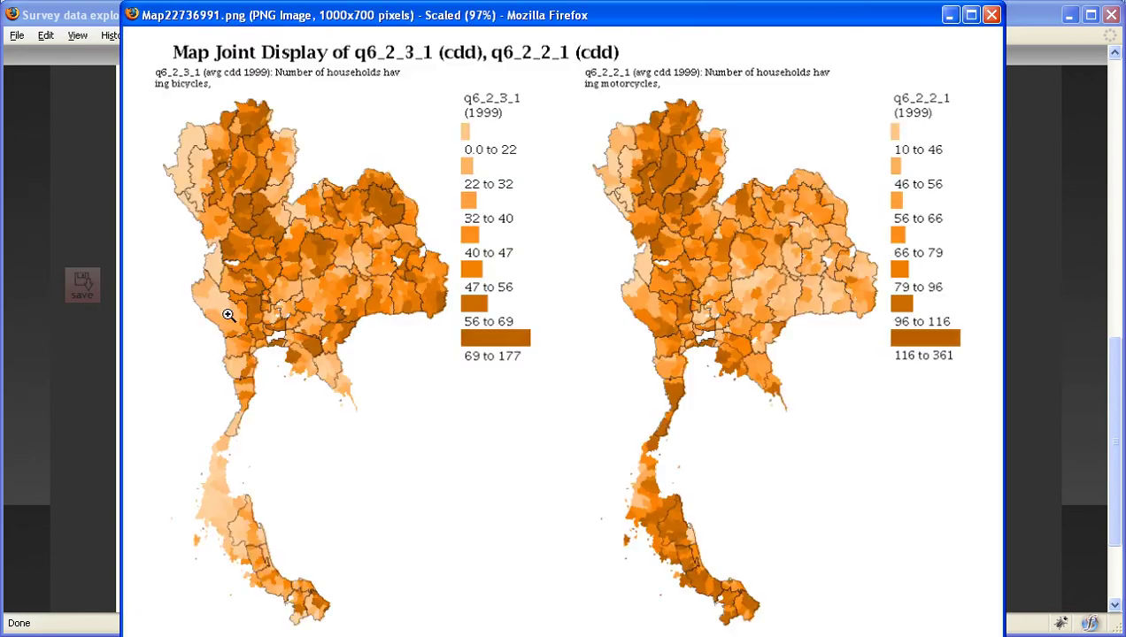
click(305, 262)
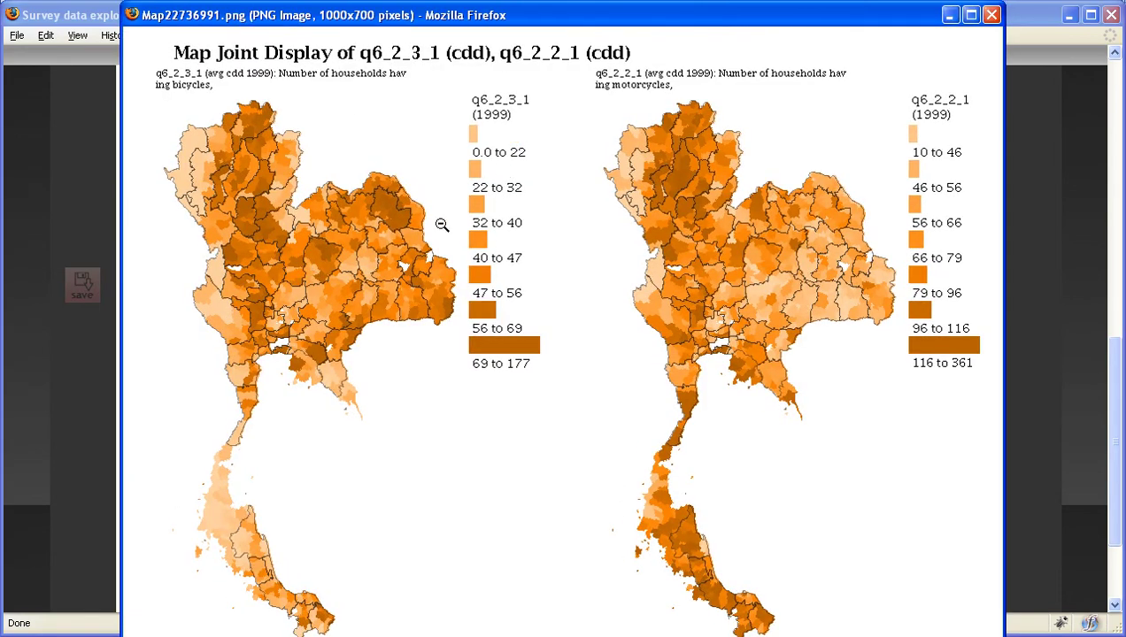
right_click(476, 156)
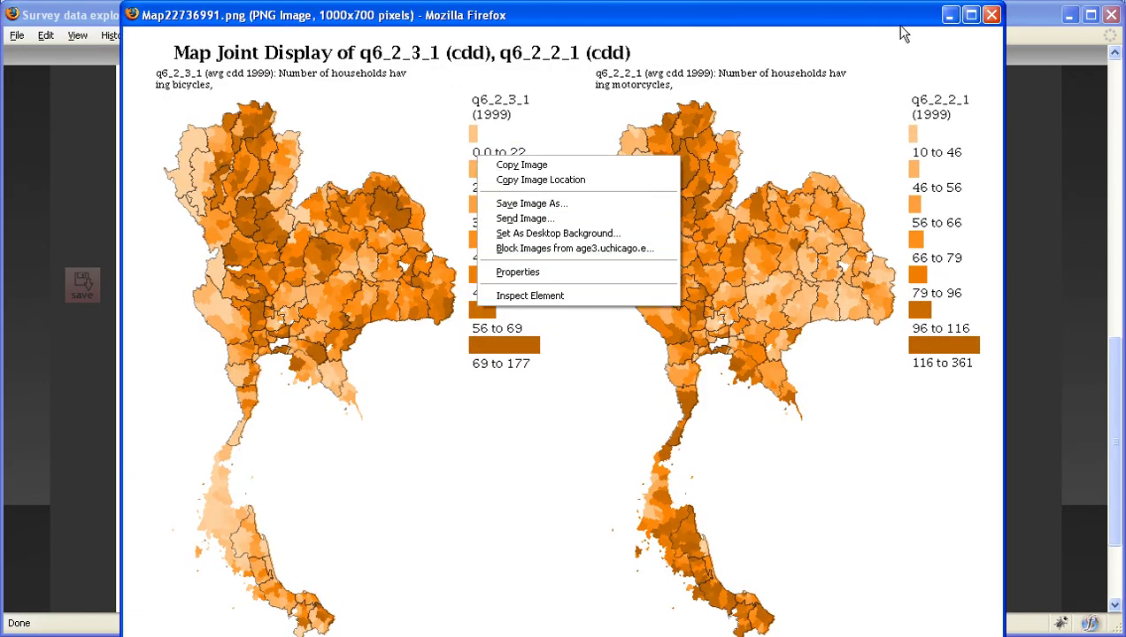
click(992, 15)
scroll(768, 209, up, 10)
scroll(765, 215, up, 3)
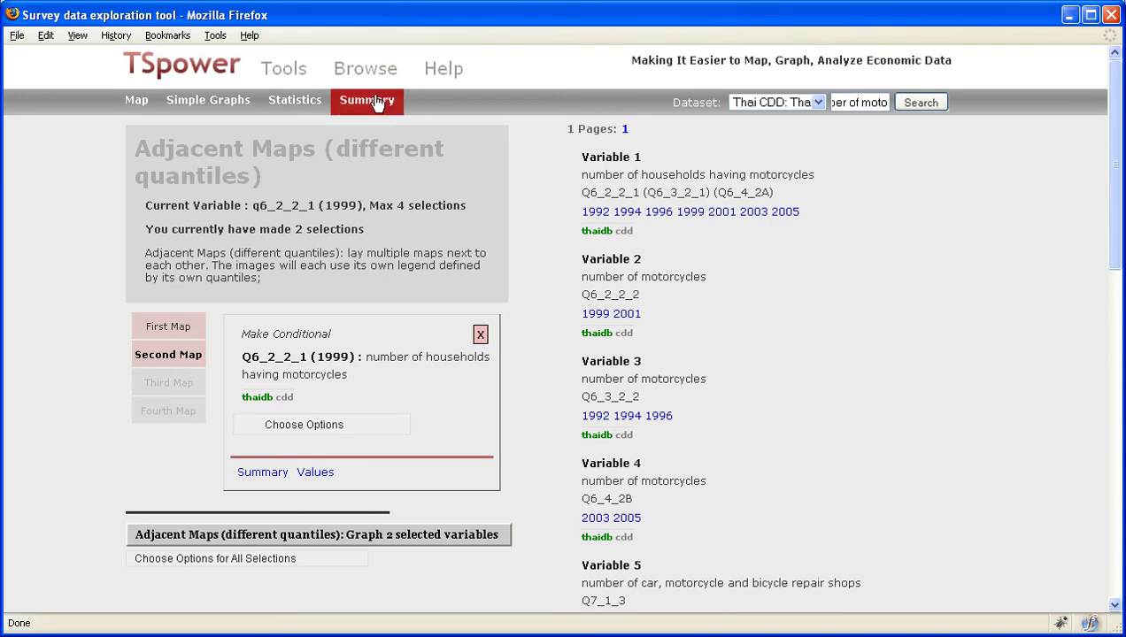
- Generate the Statistics Per Province table for the 1999 bicycle and motorcycle household variables
click(376, 103)
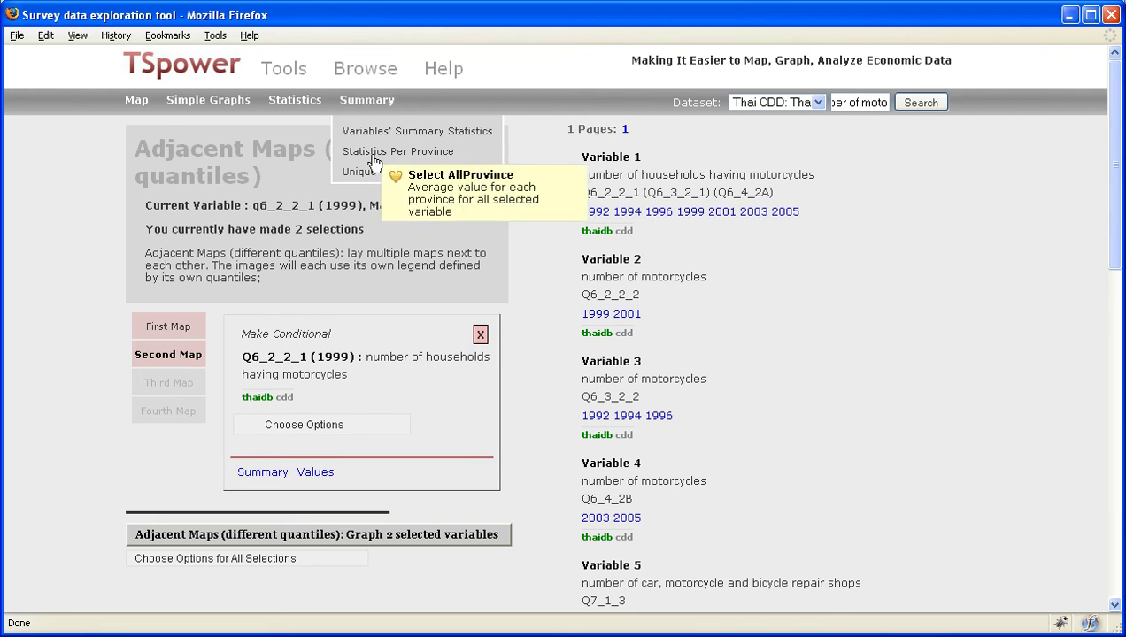
click(373, 152)
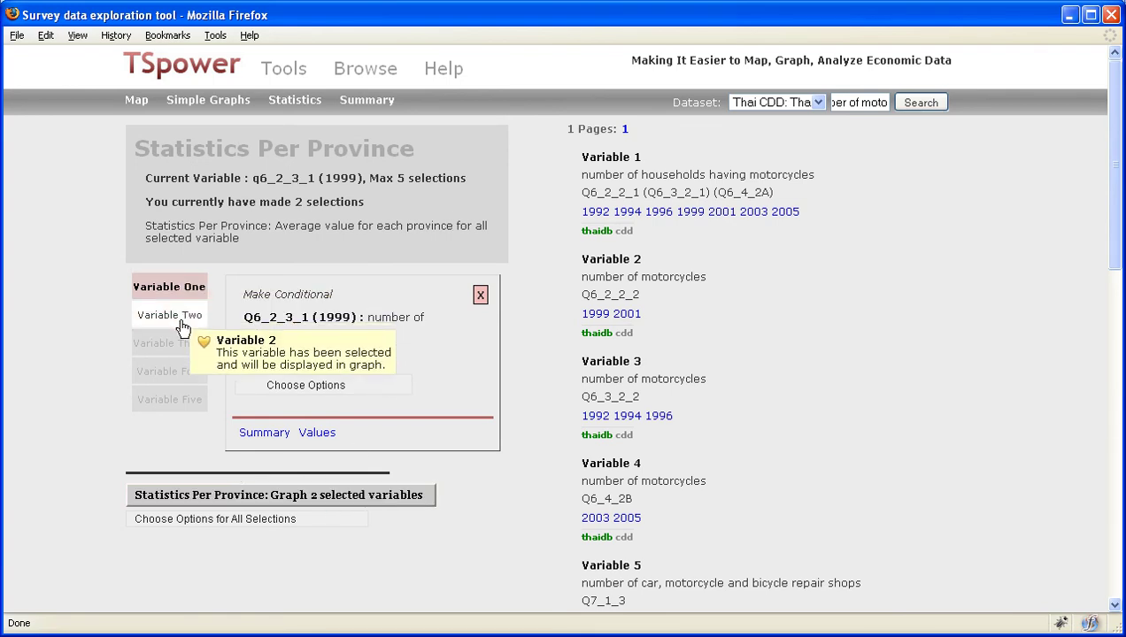
click(150, 286)
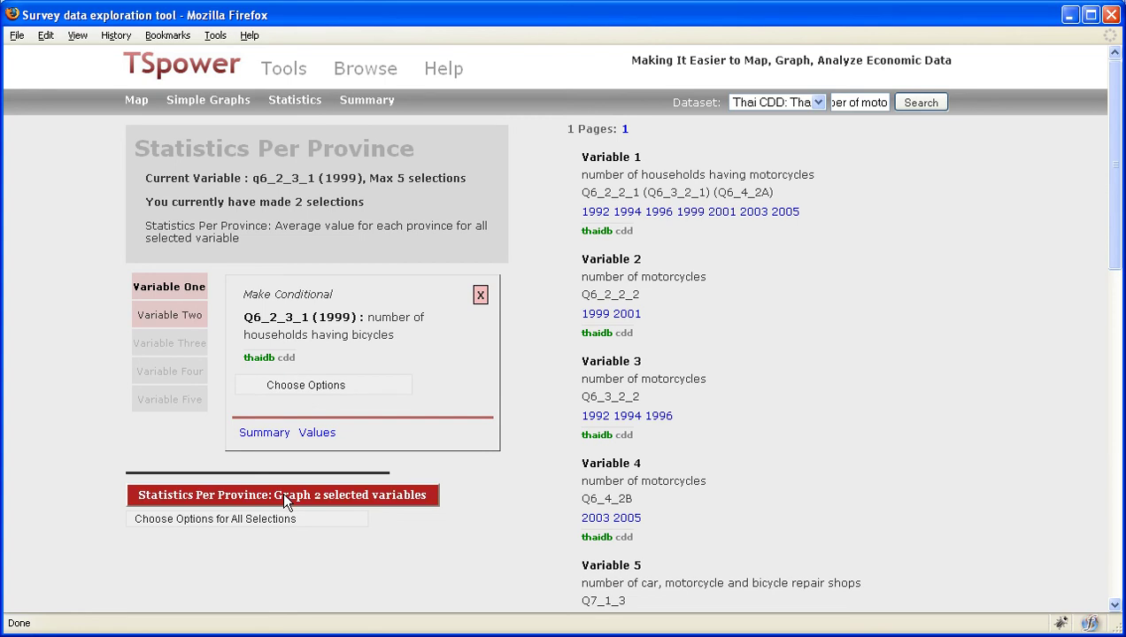
click(284, 498)
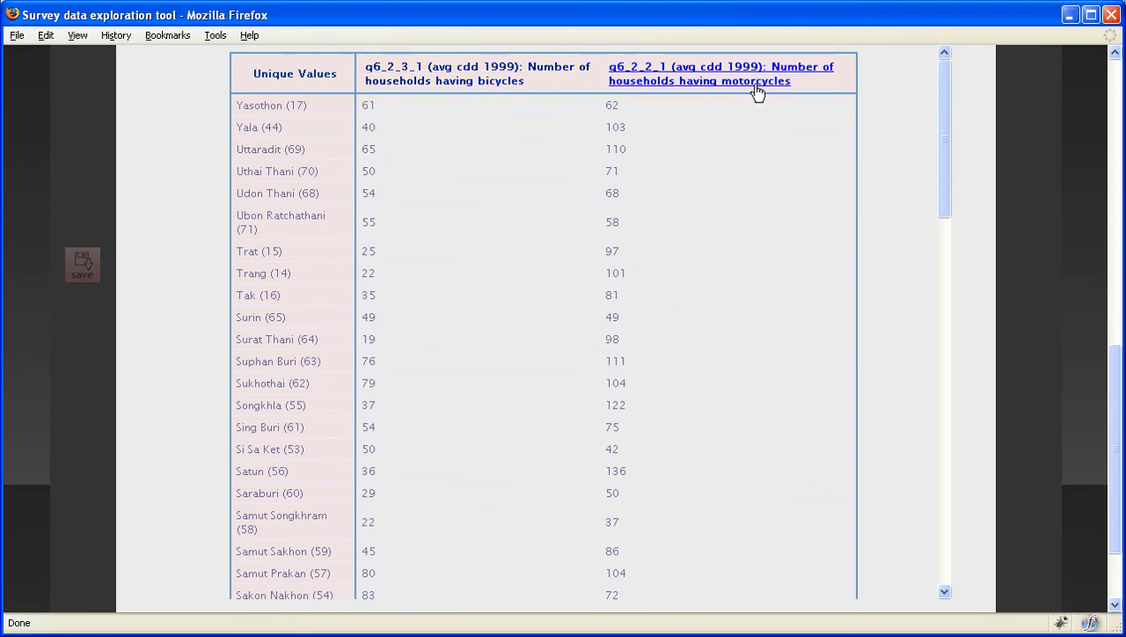
- Sort the province table alphabetically from A to Z and open its comma-separated data for export
click(301, 78)
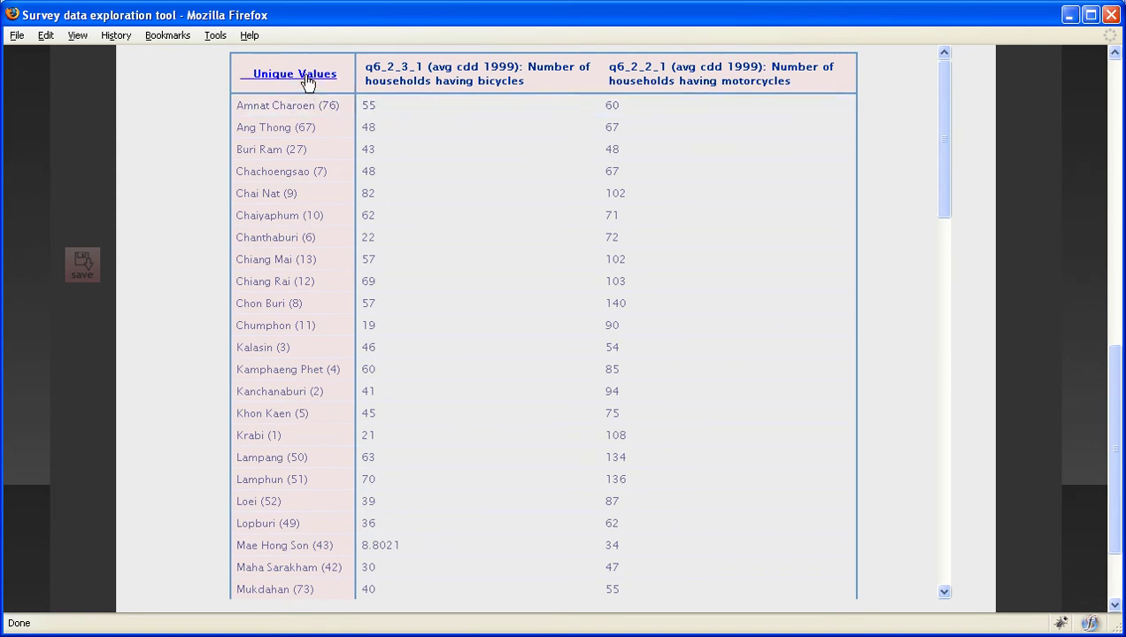
mouse_move(941, 96)
mouse_down()
mouse_move(913, 381)
mouse_move(925, 391)
mouse_move(925, 98)
mouse_up()
click(87, 257)
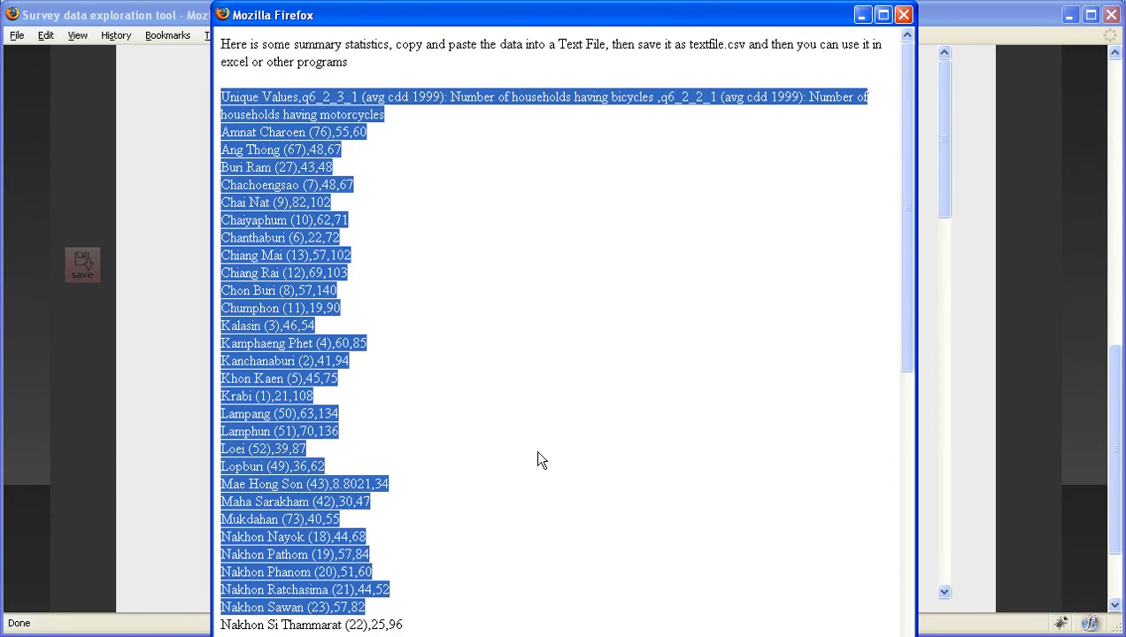
- Close the exported province data and open the summary for the 1999 motorcycle households variable
click(904, 15)
scroll(971, 183, up, 10)
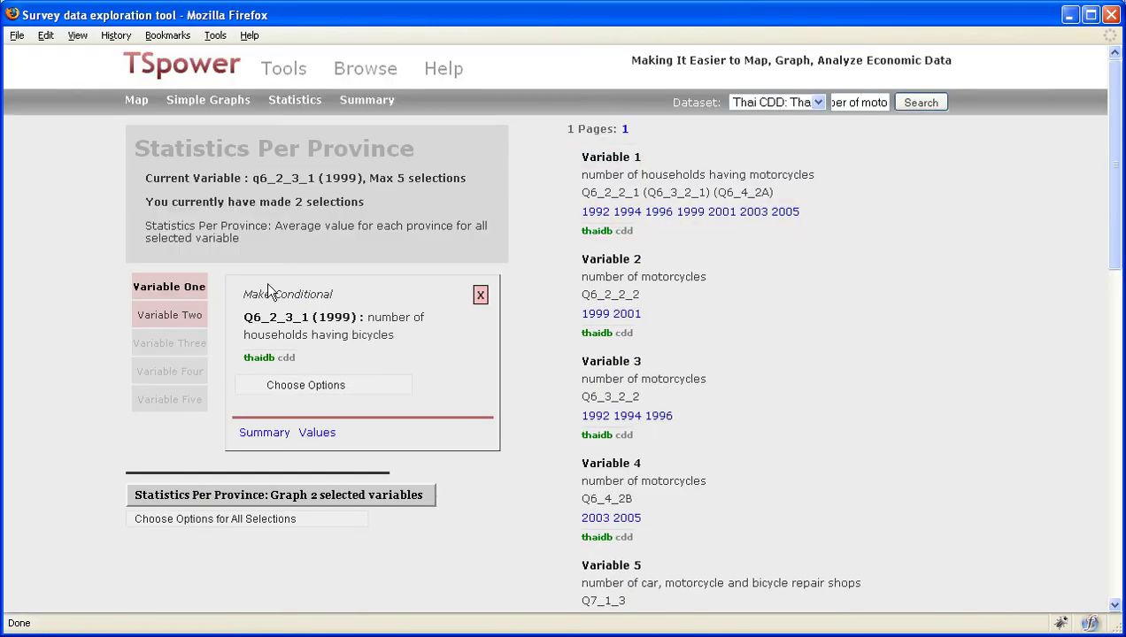
click(186, 315)
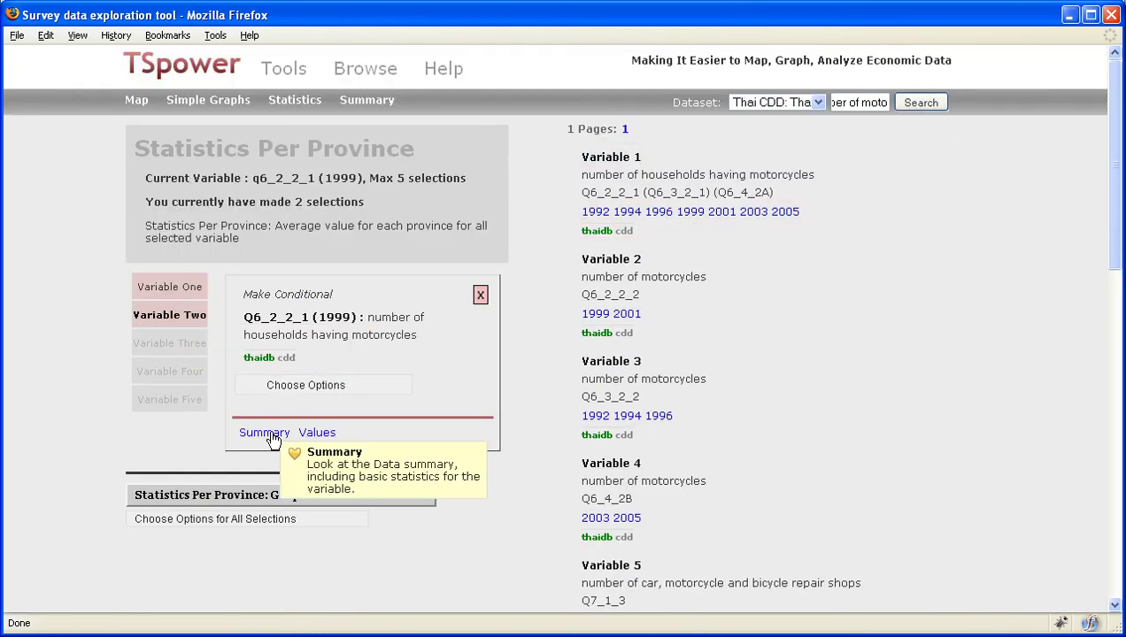
click(270, 434)
scroll(328, 480, down, 5)
scroll(301, 419, up, 3)
- Show the basic summary statistics for the 1999 bicycle households variable
click(182, 221)
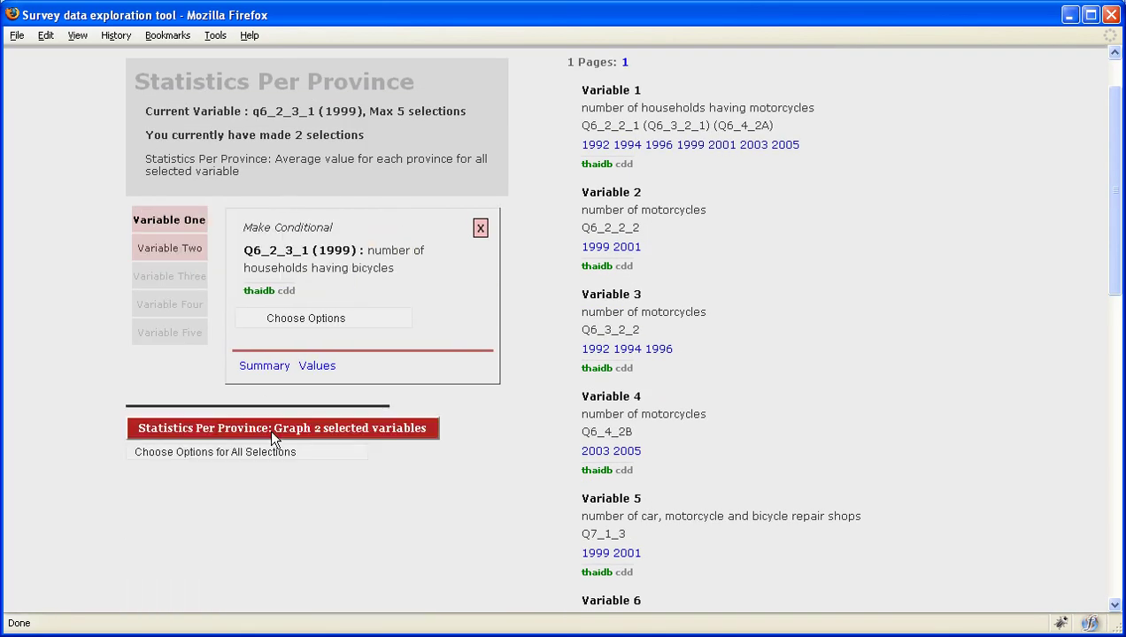
click(265, 367)
scroll(387, 366, up, 1)
click(337, 99)
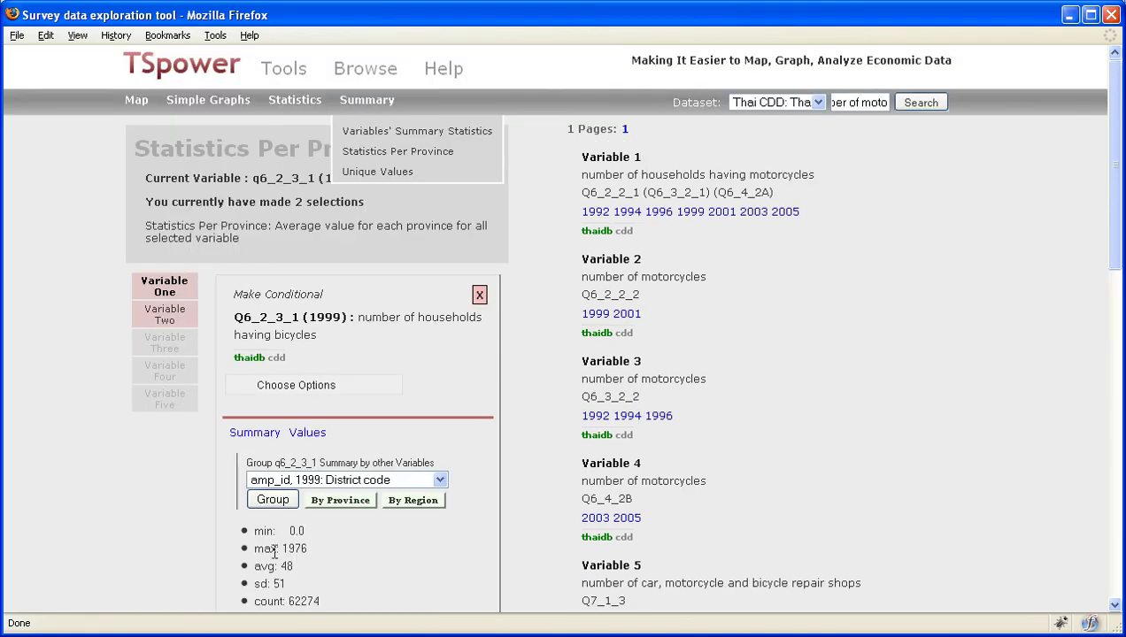
scroll(277, 554, down, 1)
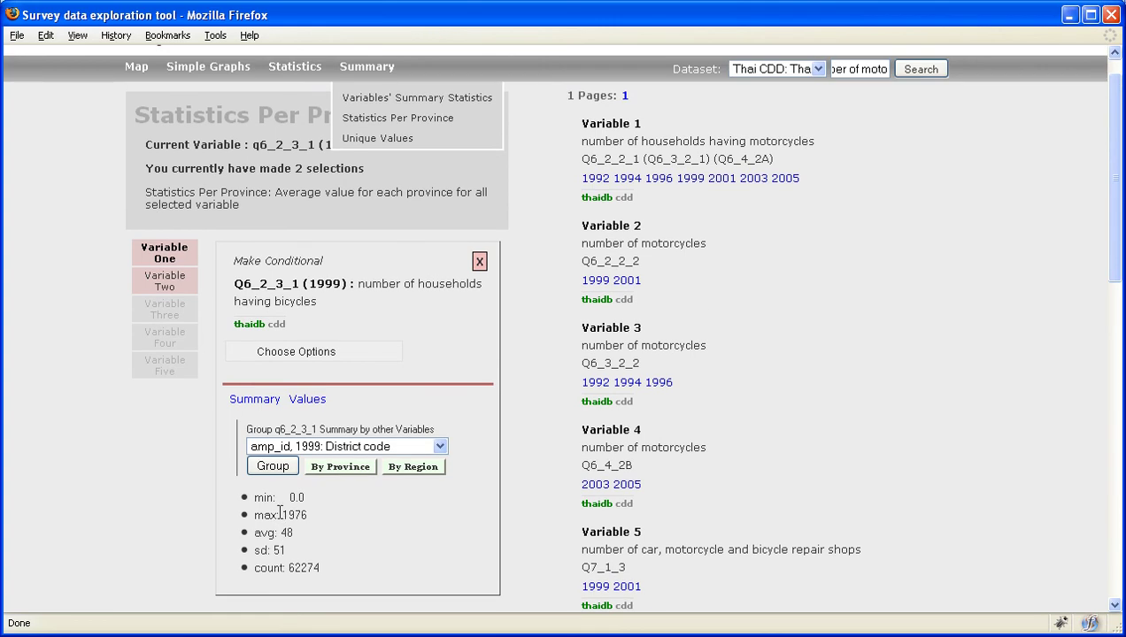
- Generate the Variables' Summary Statistics table for both selected 1999 variables and look through its rows
click(379, 99)
mouse_move(375, 75)
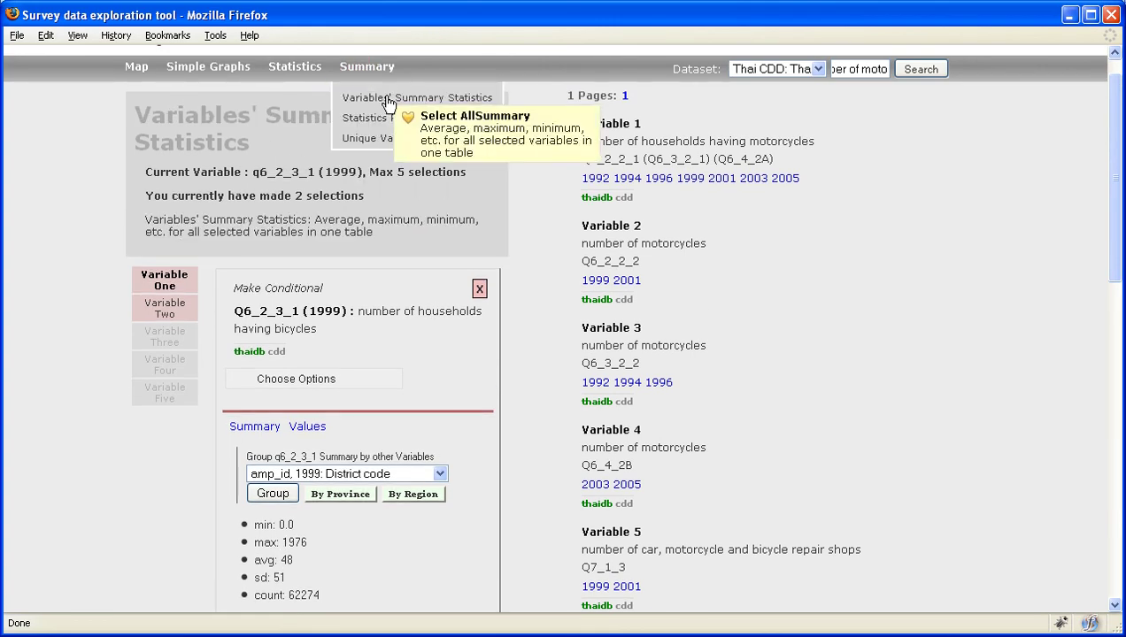
click(386, 103)
scroll(343, 266, down, 5)
click(218, 507)
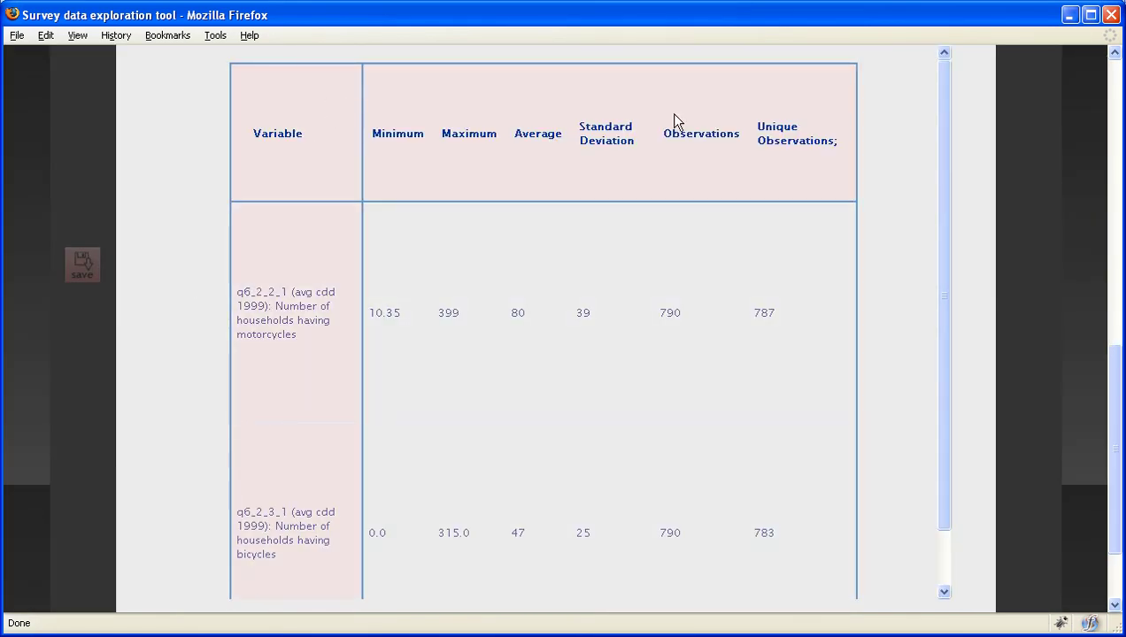
scroll(194, 158, up, 5)
scroll(279, 233, down, 3)
scroll(338, 301, down, 4)
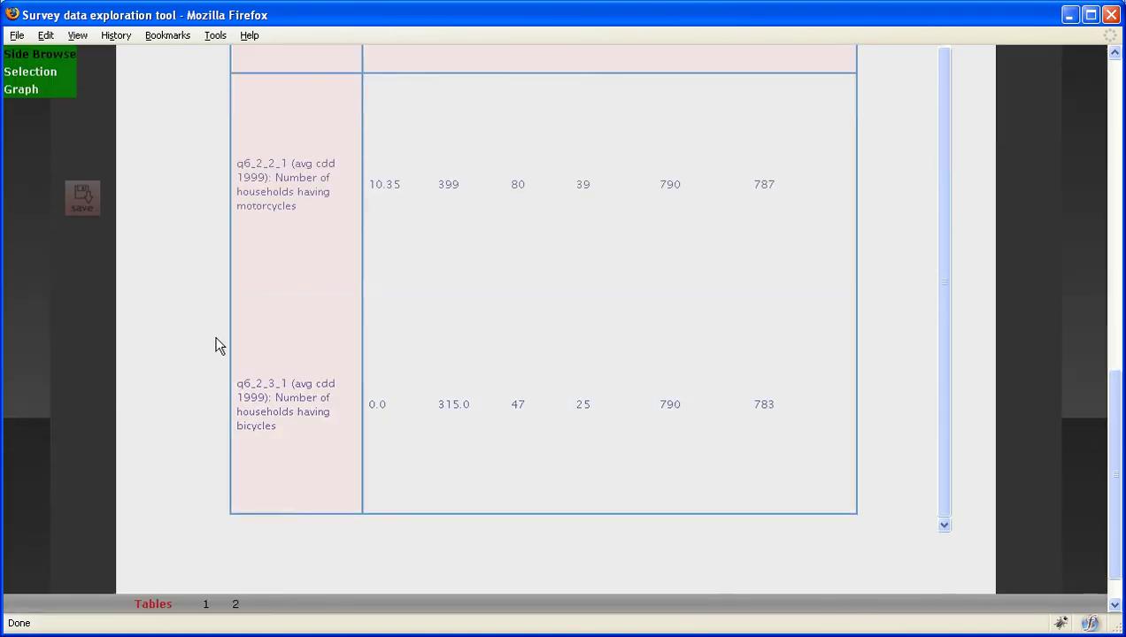
- Return to the variable selection area and remove both the bicycle and motorcycle variables
scroll(216, 352, up, 3)
scroll(177, 292, up, 8)
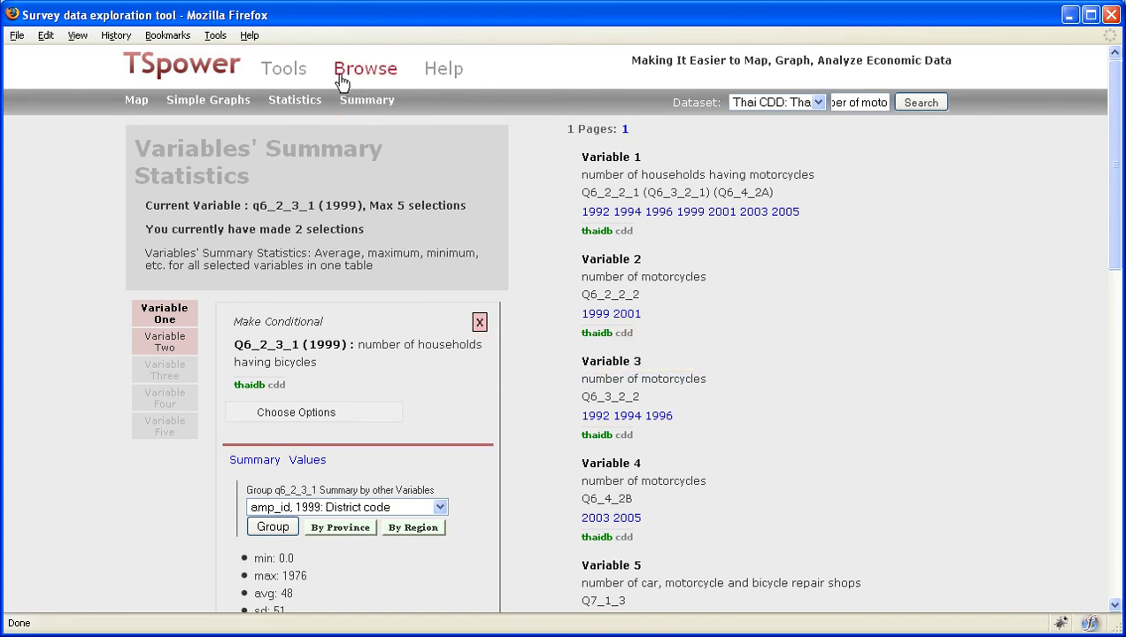
click(479, 322)
click(479, 321)
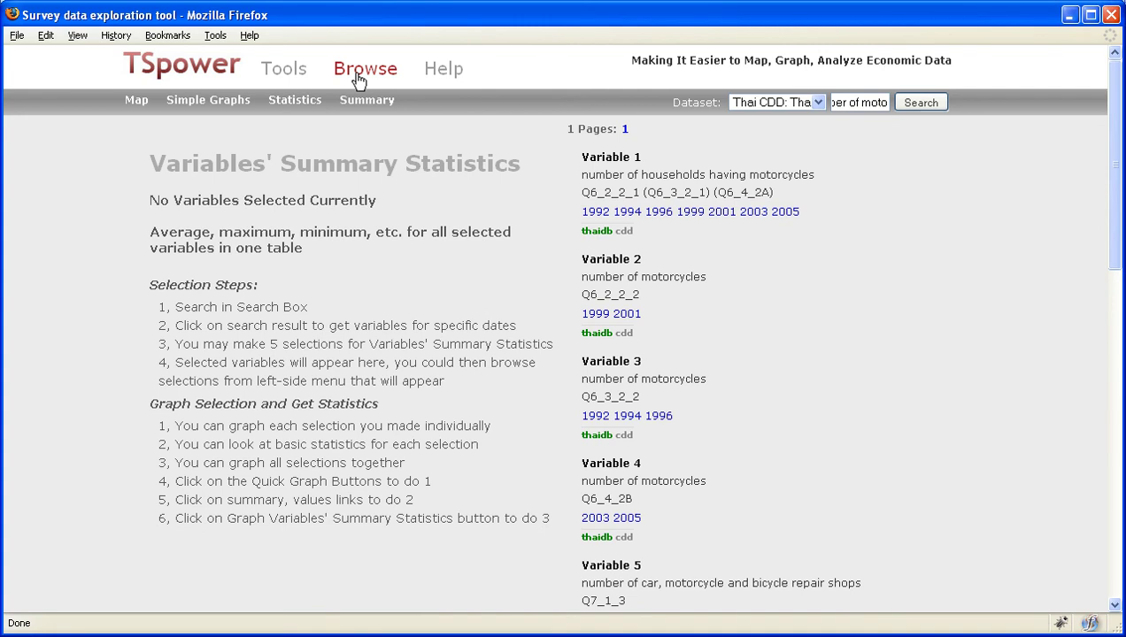
- Browse the available datasets and list the variables of the Townsend Thailand Survey
mouse_move(335, 78)
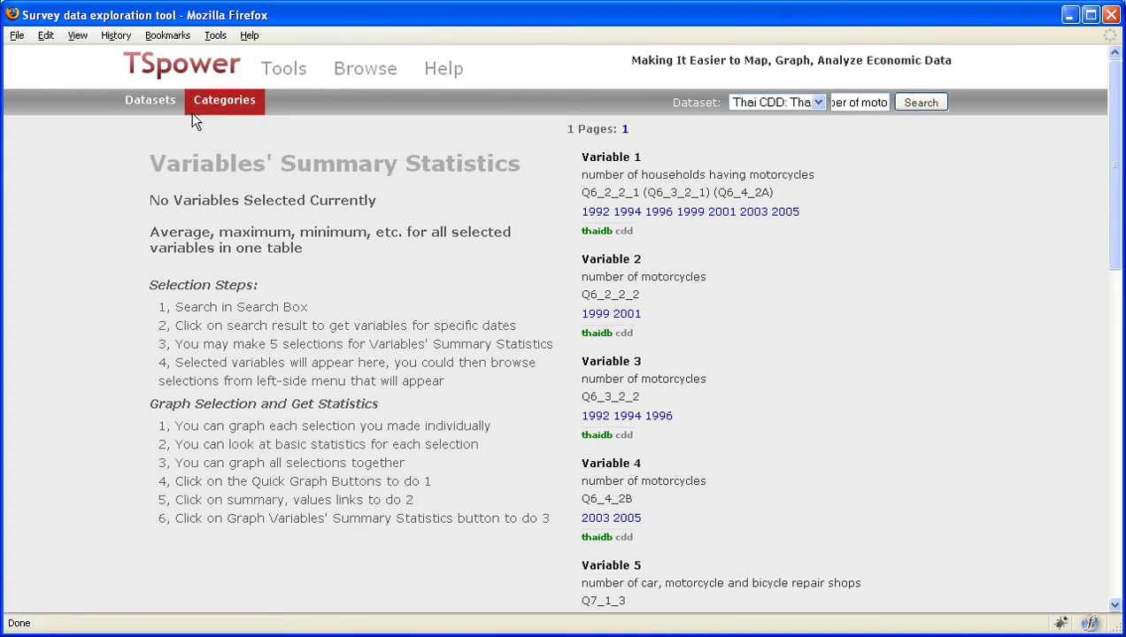
mouse_move(152, 105)
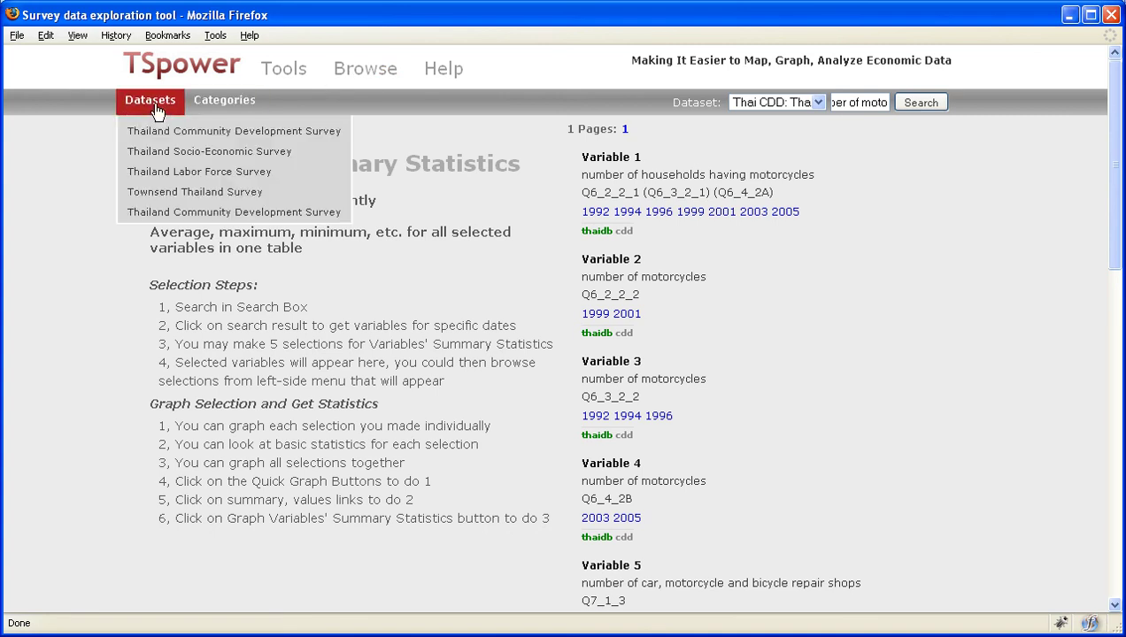
click(165, 197)
- Switch the dataset listing to the Thailand Labor Force Survey
mouse_move(166, 108)
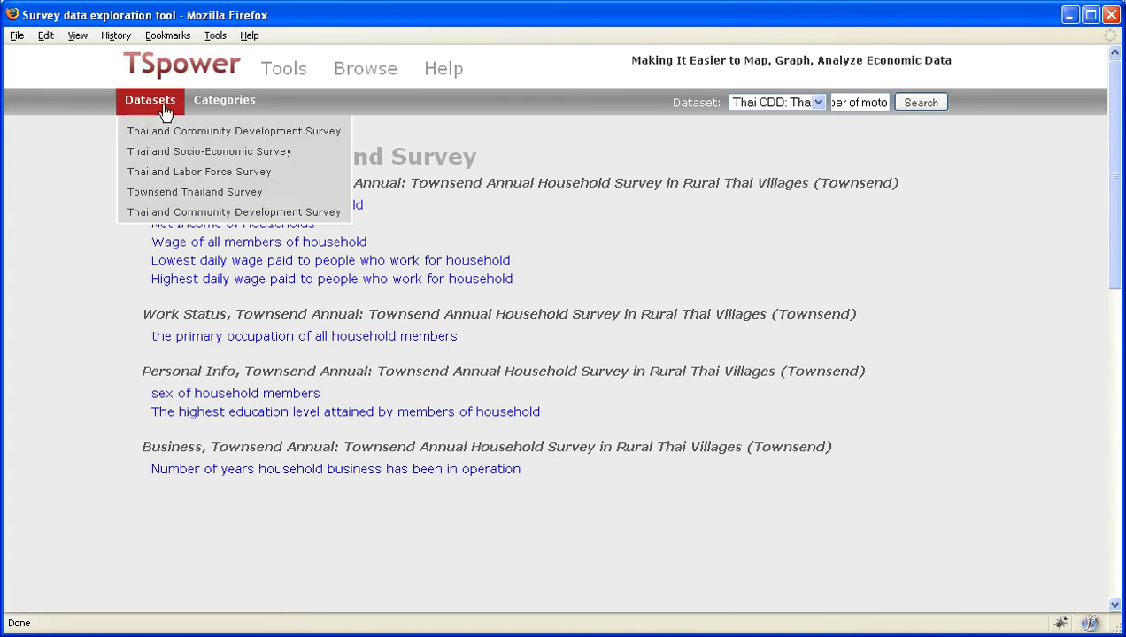
click(177, 215)
click(179, 172)
drag(156, 153, 452, 175)
click(452, 174)
- Examine the Labor Force Survey's variable groups, including Wage and Income, Work Status, Personal Info, and Region and Migration
scroll(443, 177, down, 8)
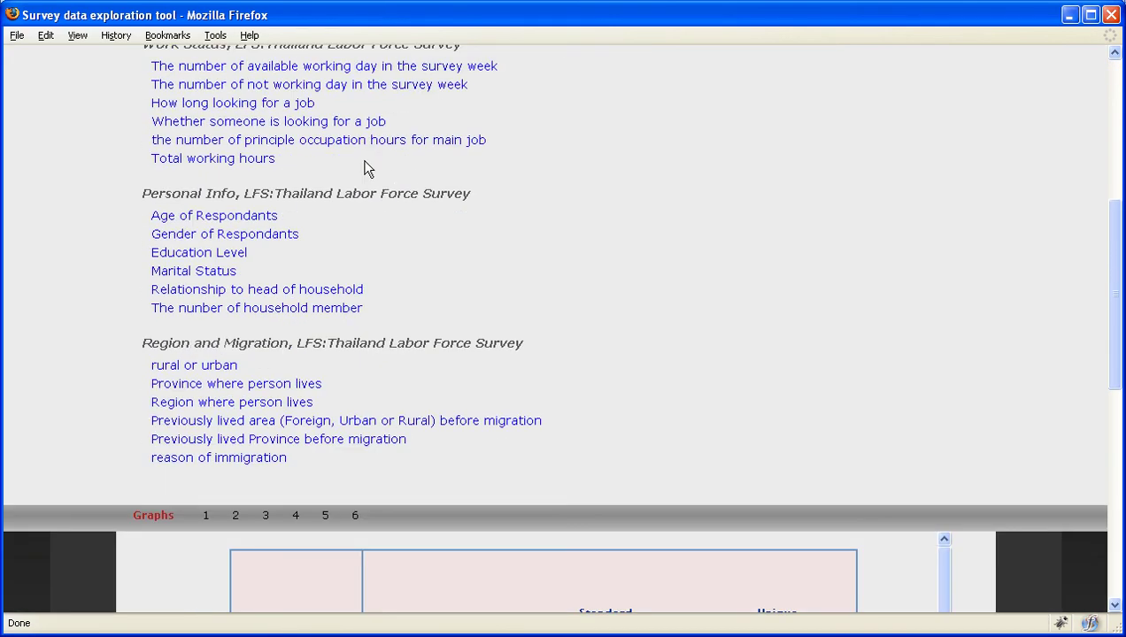
scroll(369, 177, up, 8)
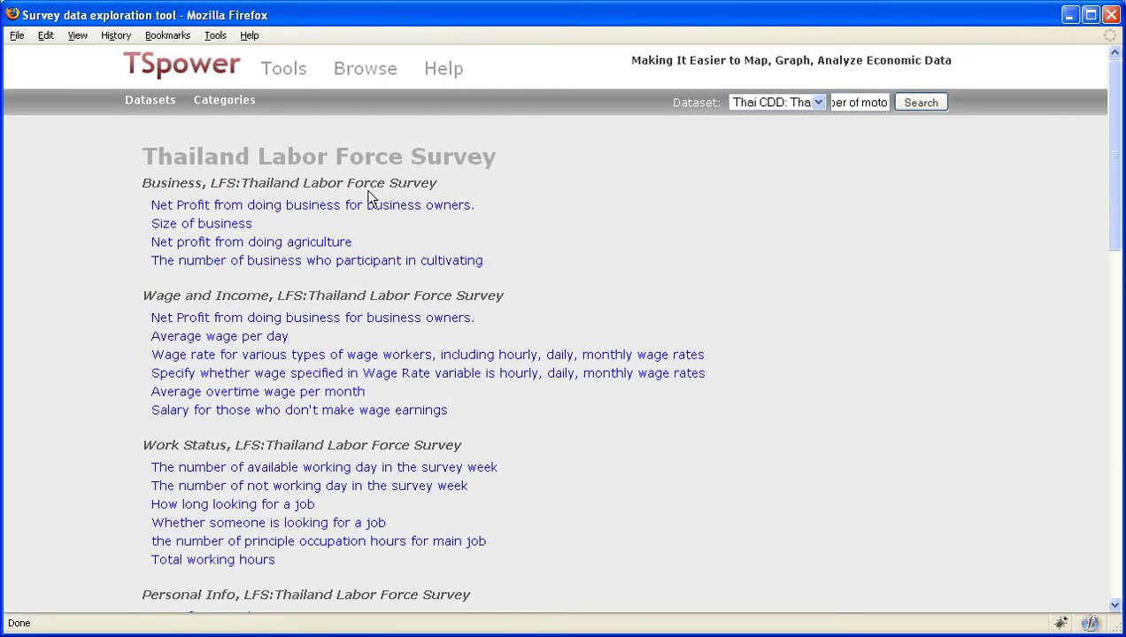
double_click(872, 102)
scroll(227, 186, down, 6)
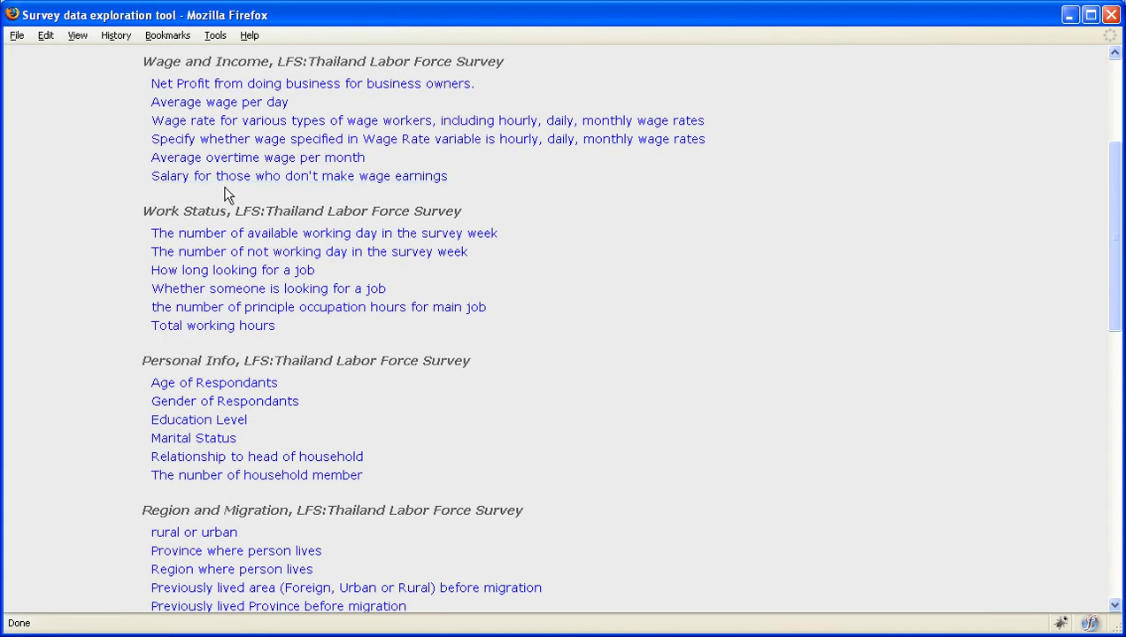
scroll(226, 197, up, 3)
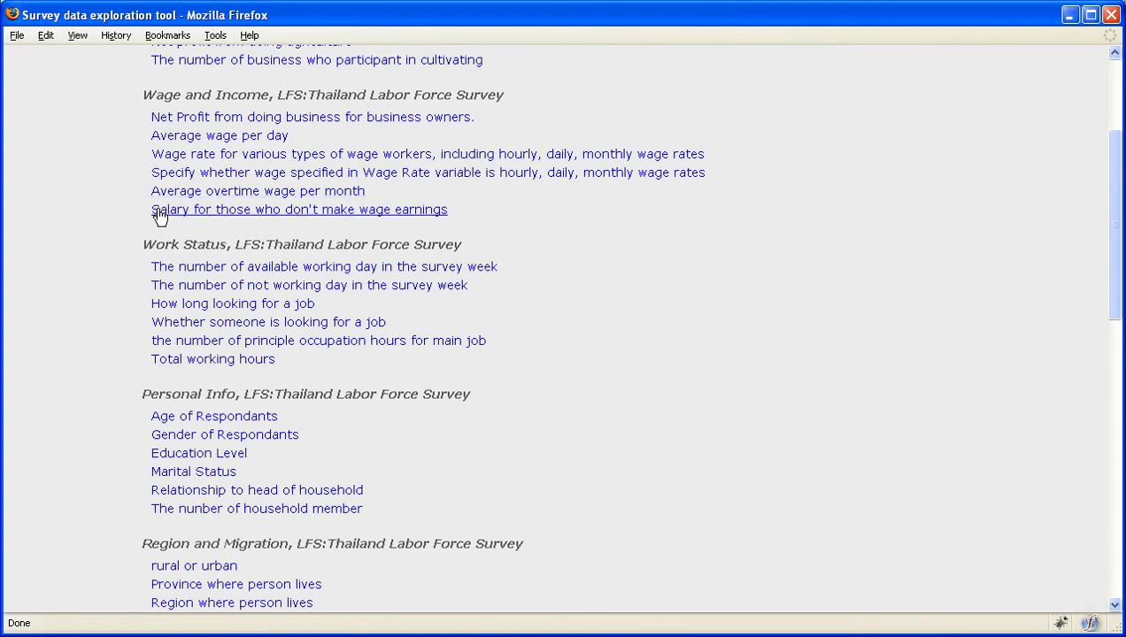
drag(166, 244, 447, 256)
click(448, 256)
scroll(453, 248, up, 5)
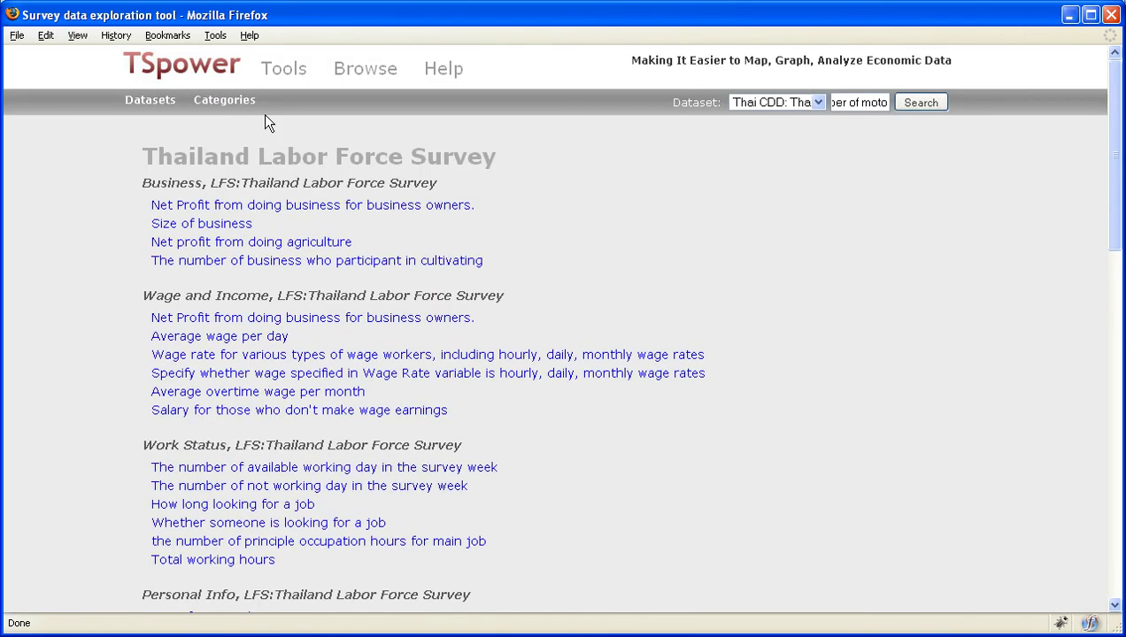
- Browse variables by the Wage and Income category and examine its groups from the different surveys
mouse_move(239, 108)
click(223, 152)
scroll(224, 130, down, 2)
scroll(223, 129, up, 2)
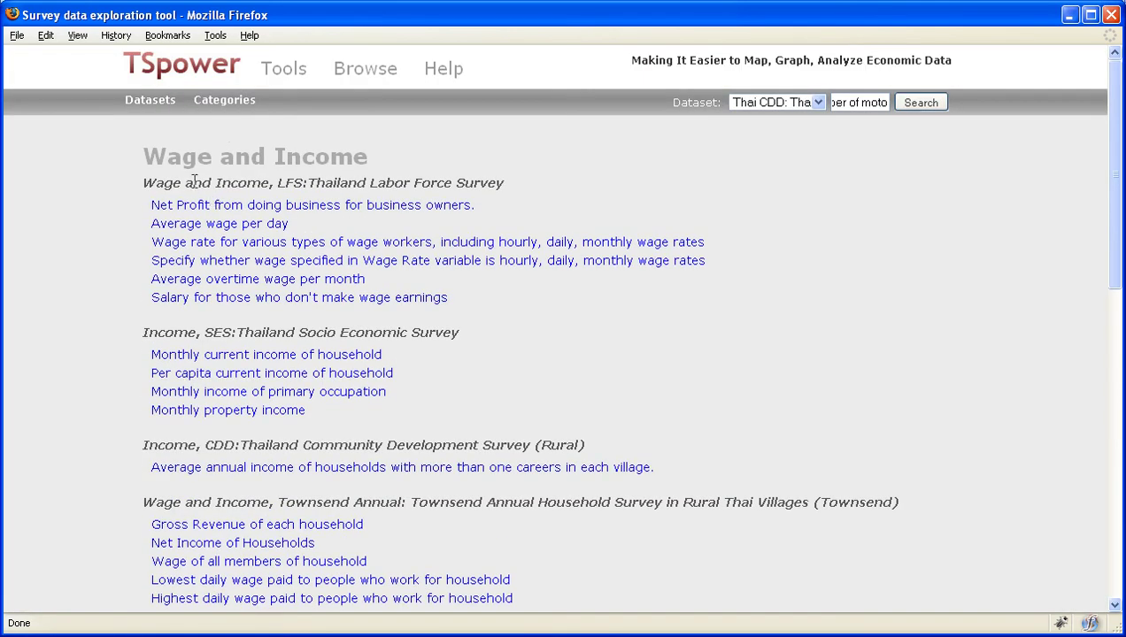
triple_click(191, 182)
double_click(291, 332)
triple_click(227, 157)
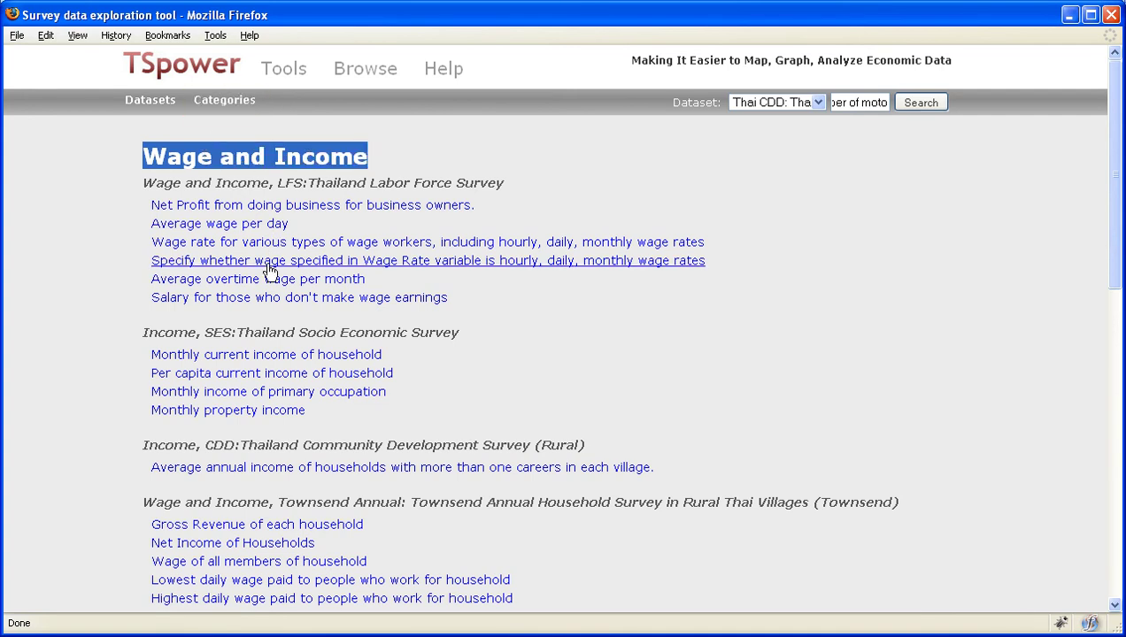
- Load the Labor Force Survey's average wage per day variable and choose Adjacent Maps (same quantiles) as the tool
click(249, 226)
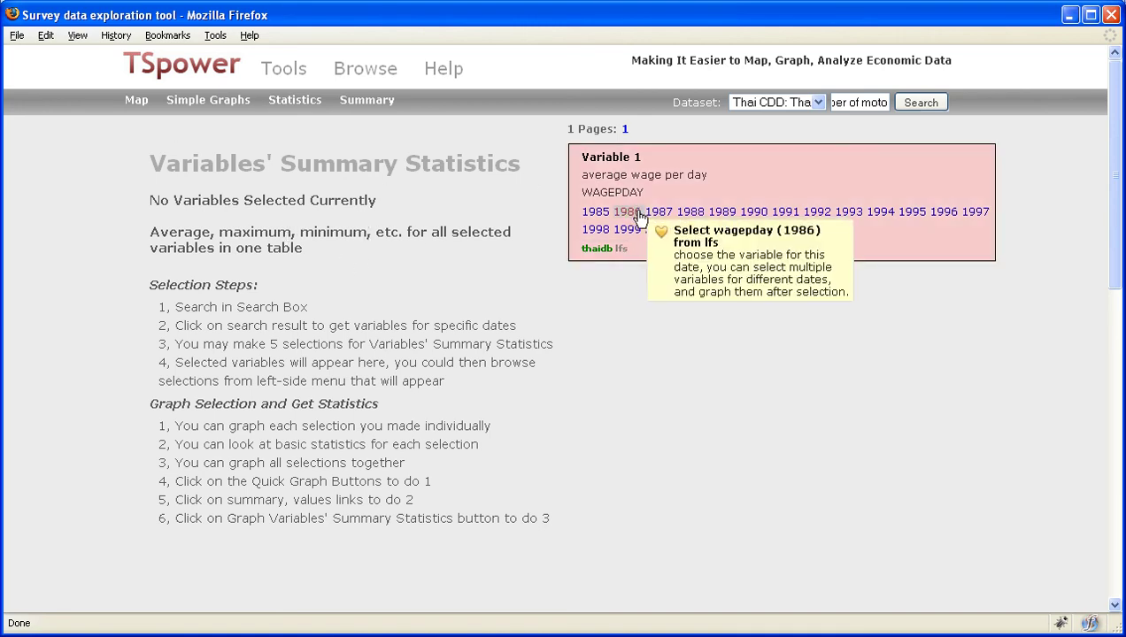
mouse_move(137, 102)
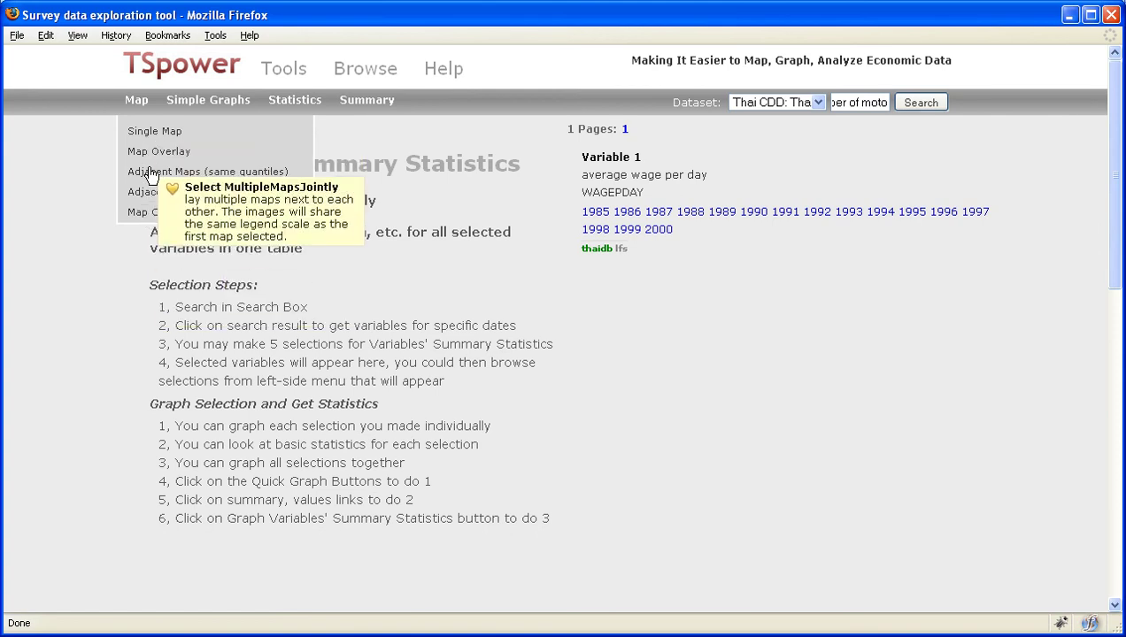
click(152, 173)
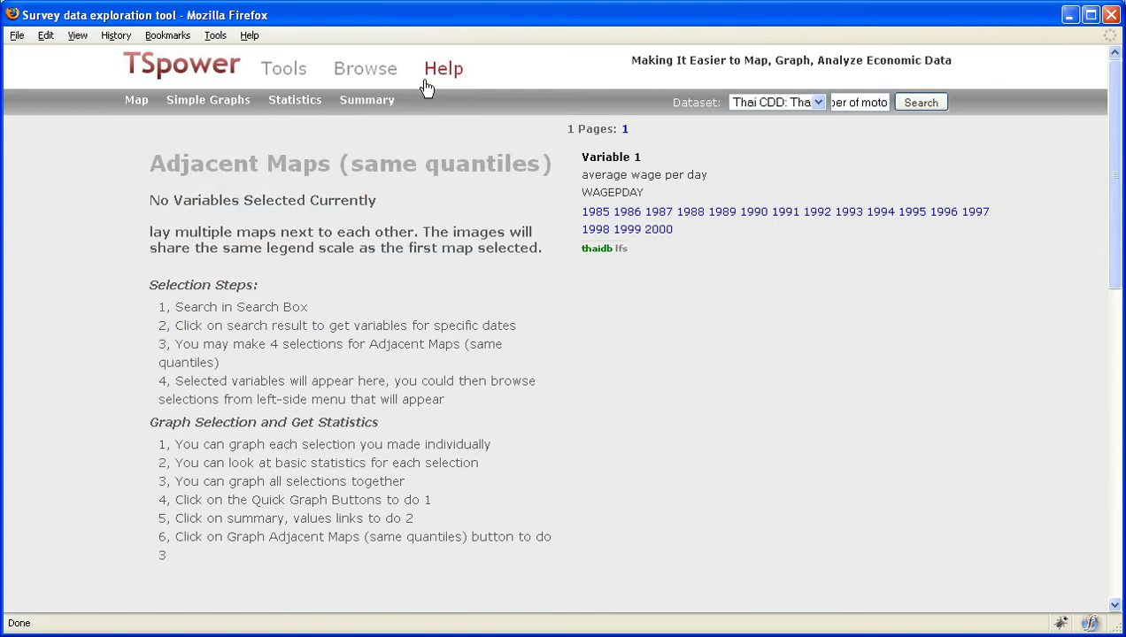